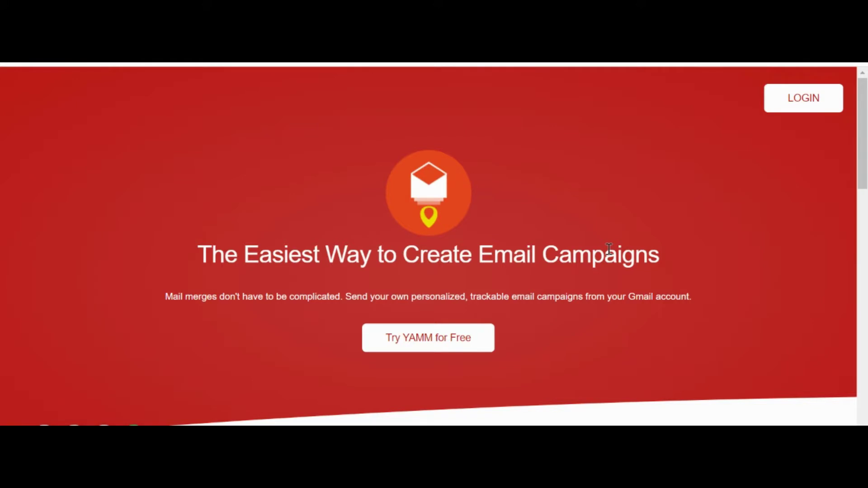
# - Examine the YAMM landing page, from its introduction through the trusted organizations to the three campaign steps and installation offer
pyautogui.scroll(-9, 543, 402)
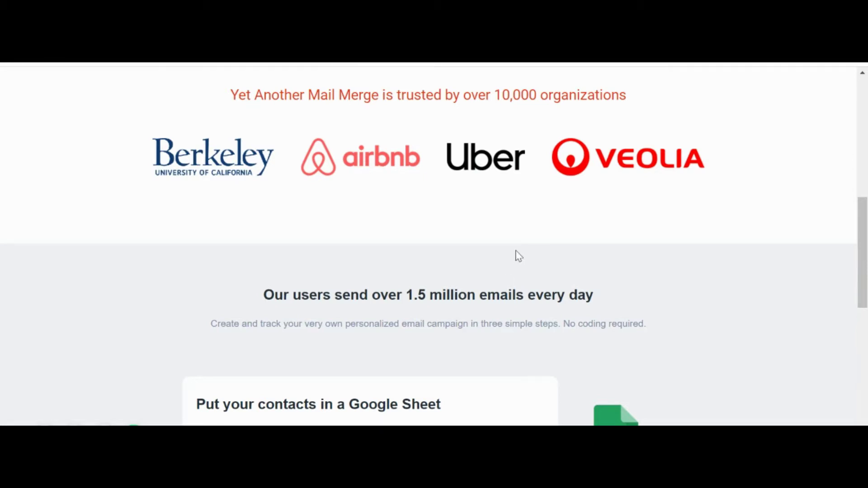
pyautogui.scroll(10, 519, 256)
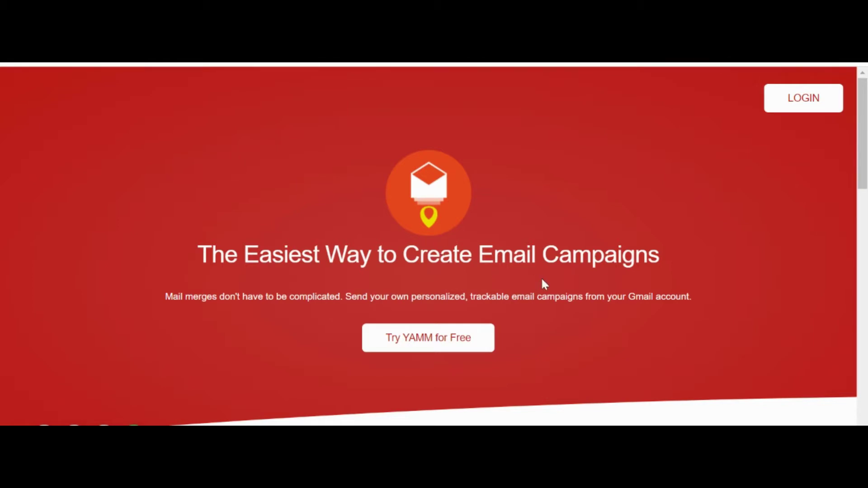
pyautogui.scroll(-2, 544, 283)
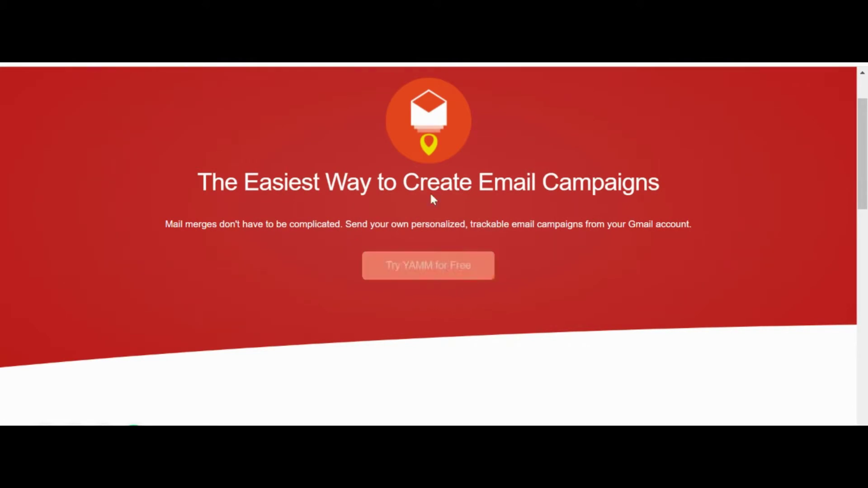
pyautogui.scroll(-10, 531, 305)
pyautogui.scroll(-8, 531, 303)
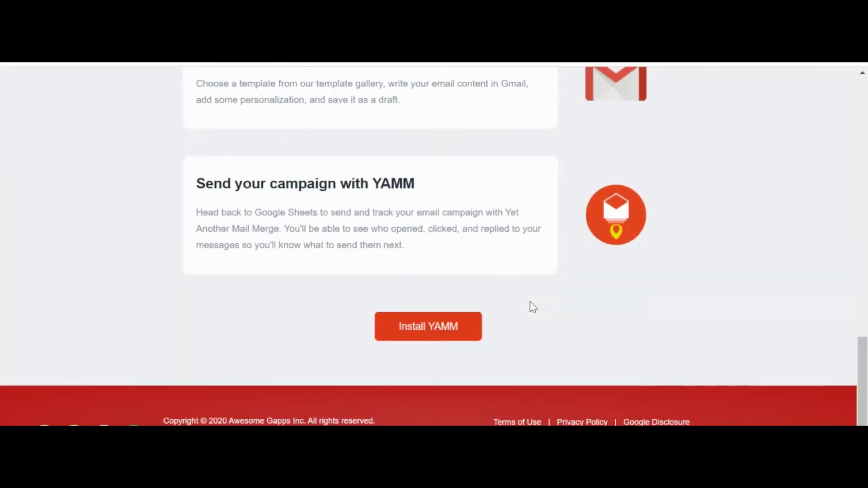
pyautogui.scroll(6, 530, 302)
pyautogui.scroll(-2, 530, 302)
pyautogui.scroll(15, 530, 302)
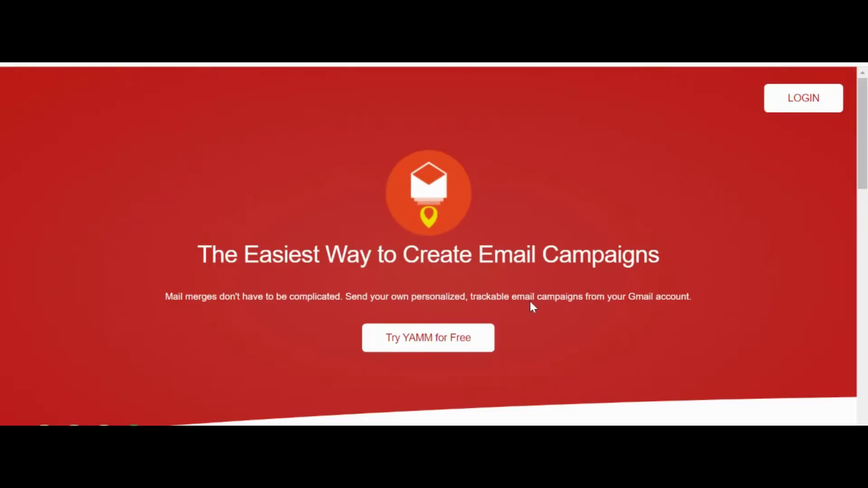
# - Follow the free YAMM trial offer to its G Suite Marketplace listing and review the add-on's installation area
pyautogui.click(424, 341)
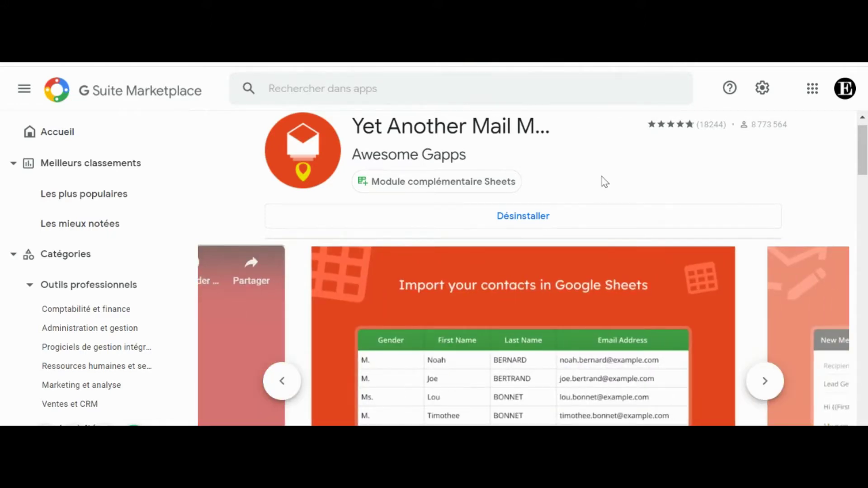
pyautogui.scroll(-2, 605, 180)
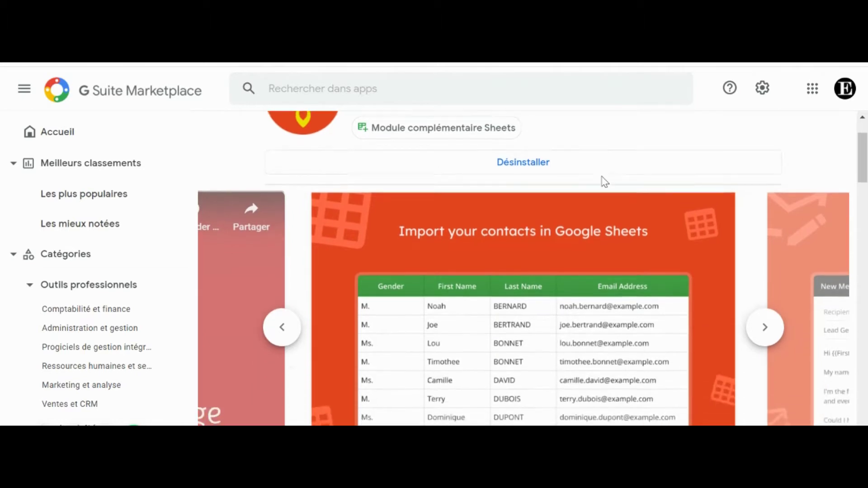
pyautogui.scroll(2, 658, 221)
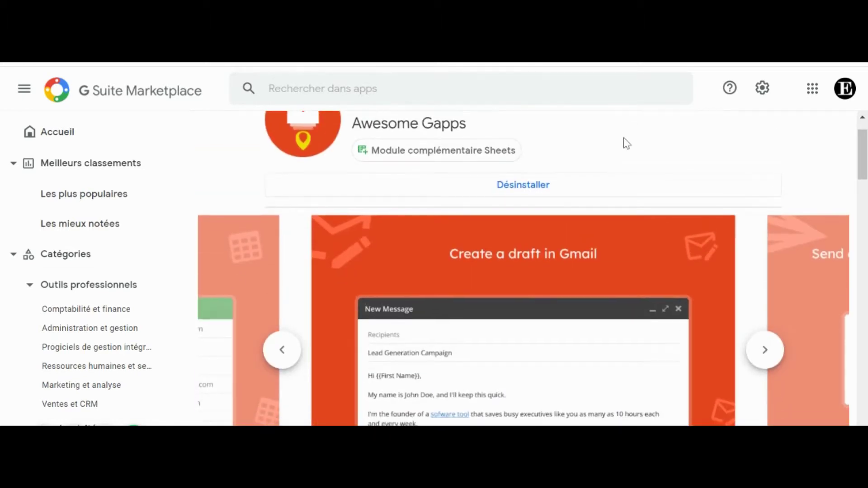
pyautogui.scroll(1, 623, 138)
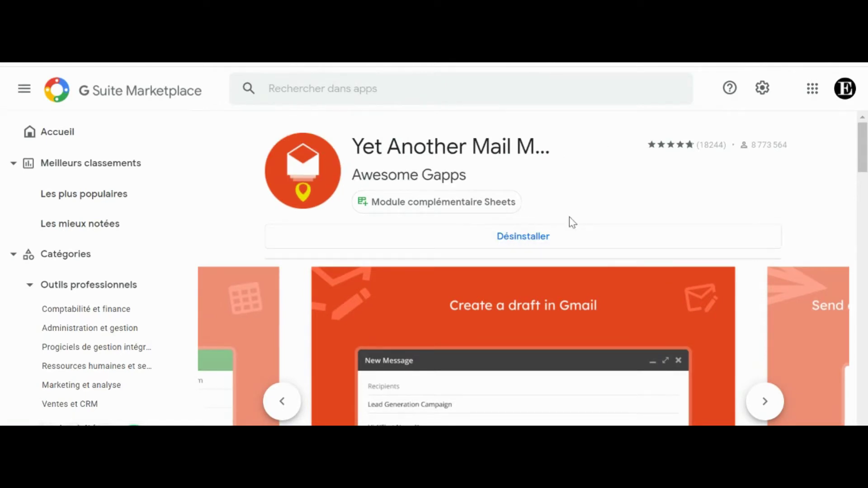
# - Switch to Google Sheets and create a blank spreadsheet
pyautogui.click(810, 90)
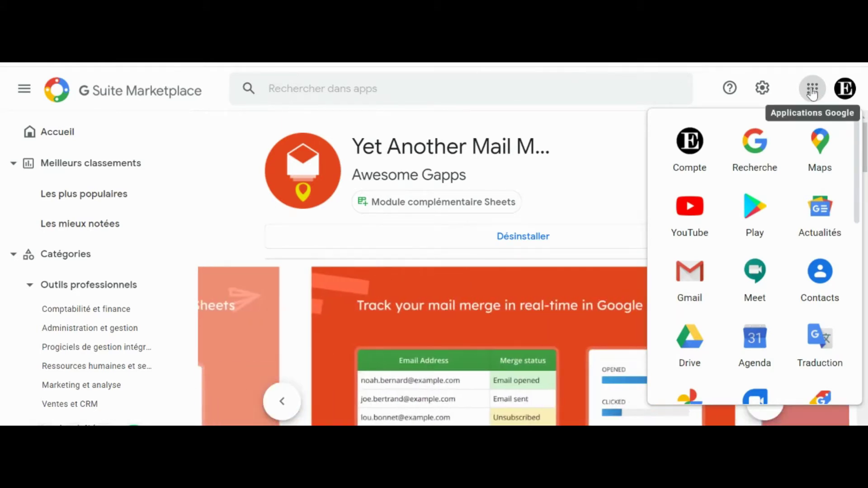
pyautogui.scroll(-2, 752, 249)
pyautogui.scroll(-2, 747, 256)
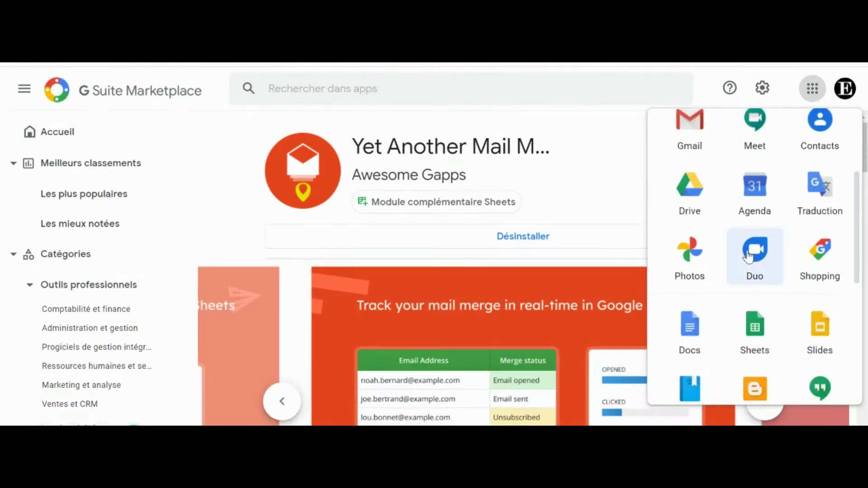
pyautogui.click(748, 275)
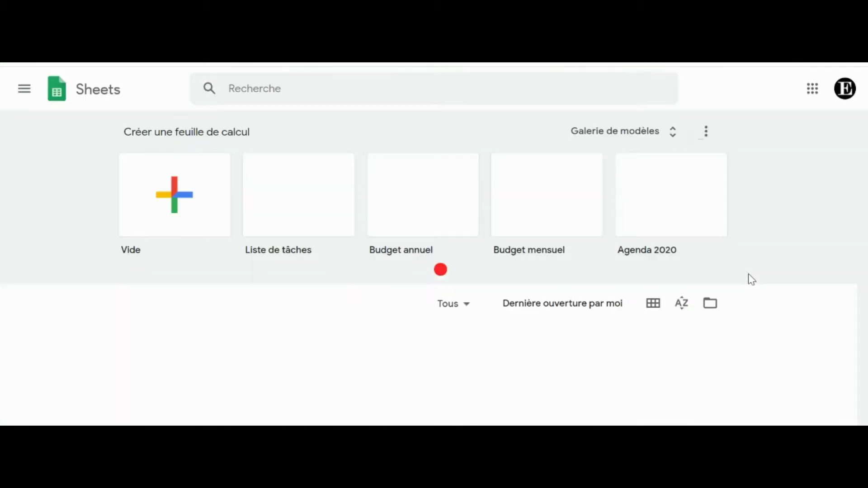
pyautogui.click(176, 210)
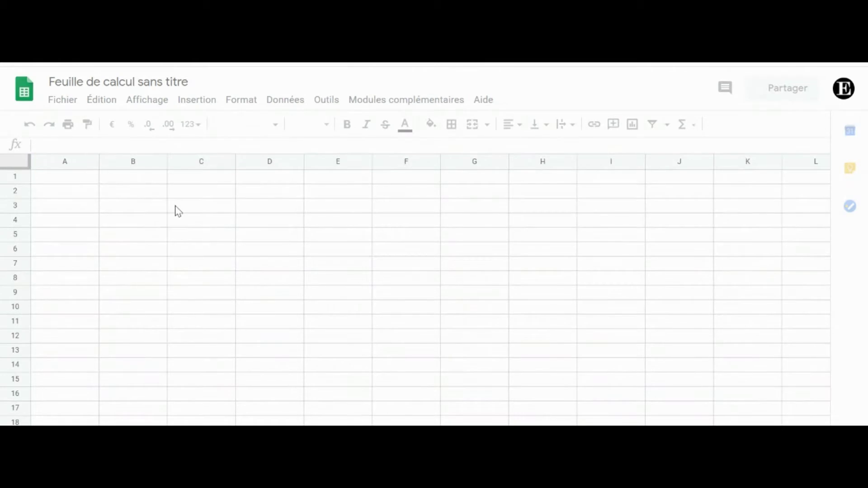
# - Check which commands the Yet Another Mail Merge (YAMM) add-on offers in the blank spreadsheet
pyautogui.click(270, 207)
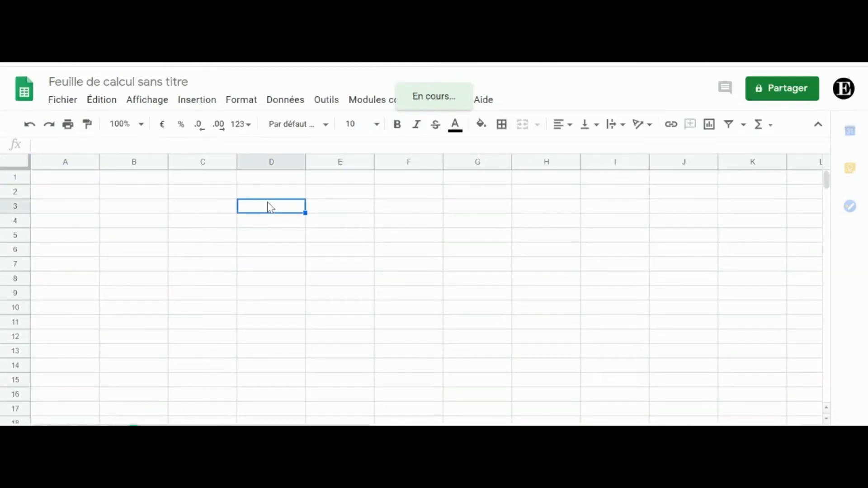
pyautogui.click(373, 222)
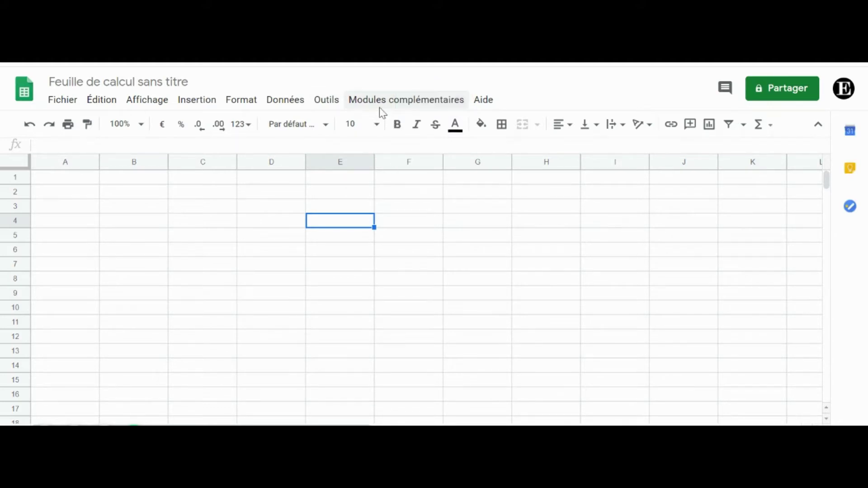
pyautogui.click(423, 101)
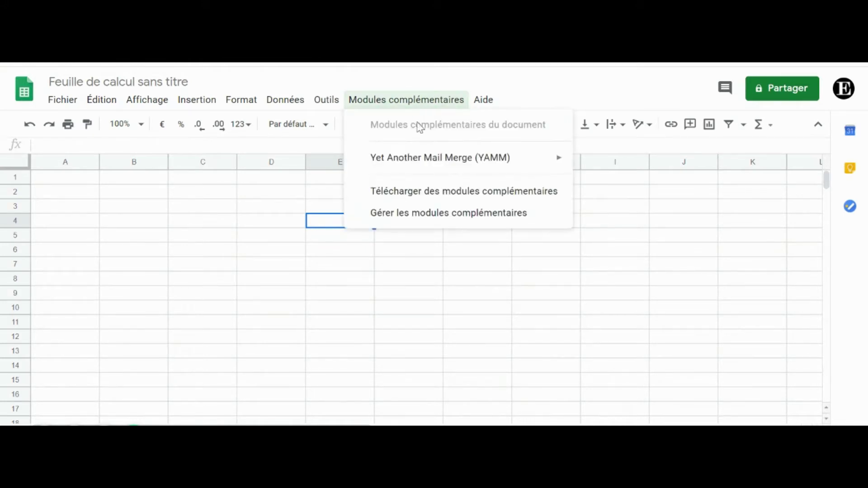
pyautogui.moveTo(421, 167)
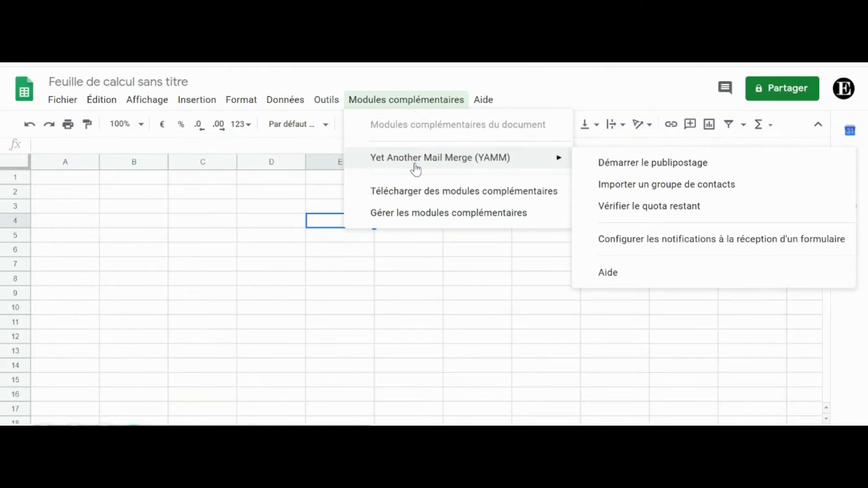
pyautogui.click(388, 311)
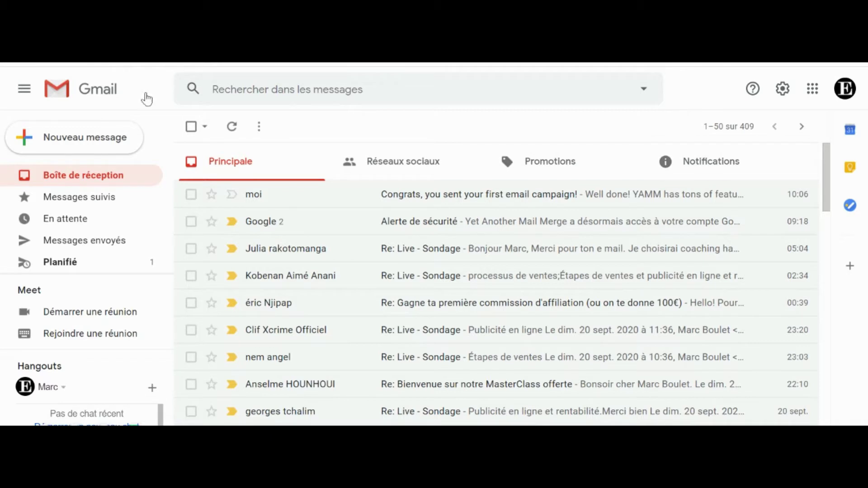
# - Start a new Gmail message with the greeting "Bonjour," and a paragraph beginning "Merci pour votre connexion sur Linkedin,"
pyautogui.click(85, 142)
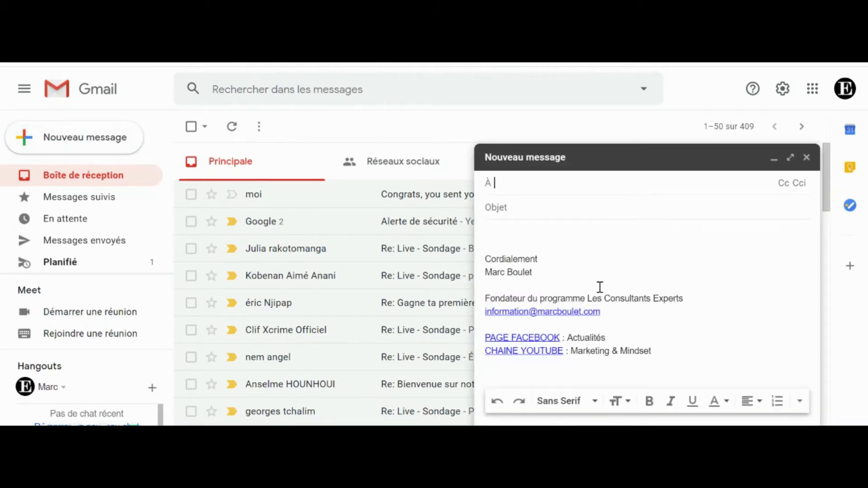
pyautogui.click(563, 236)
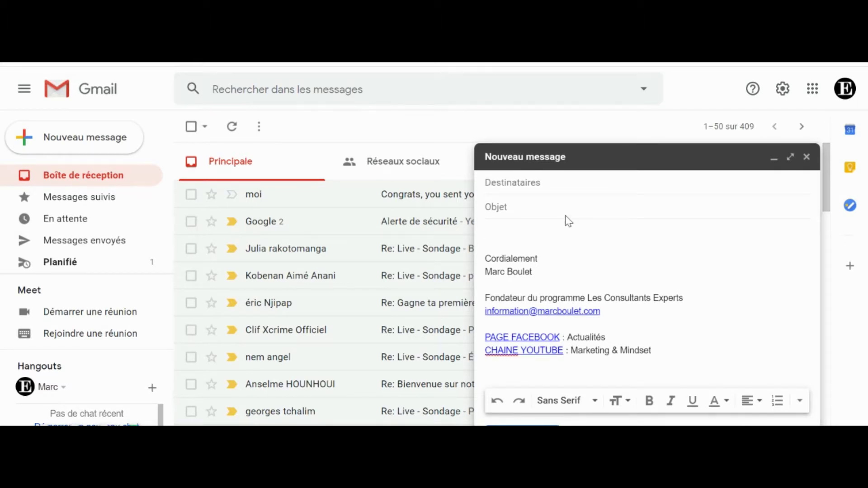
pyautogui.write('Bonjour,')
pyautogui.press('Return')
pyautogui.press('Return')
pyautogui.write('Merci pour ')
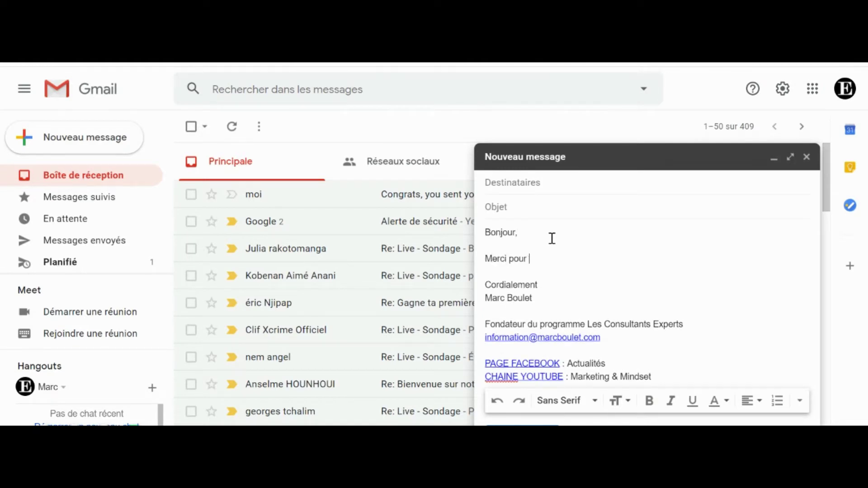
pyautogui.write('votre connexion sur Linkedin, ')
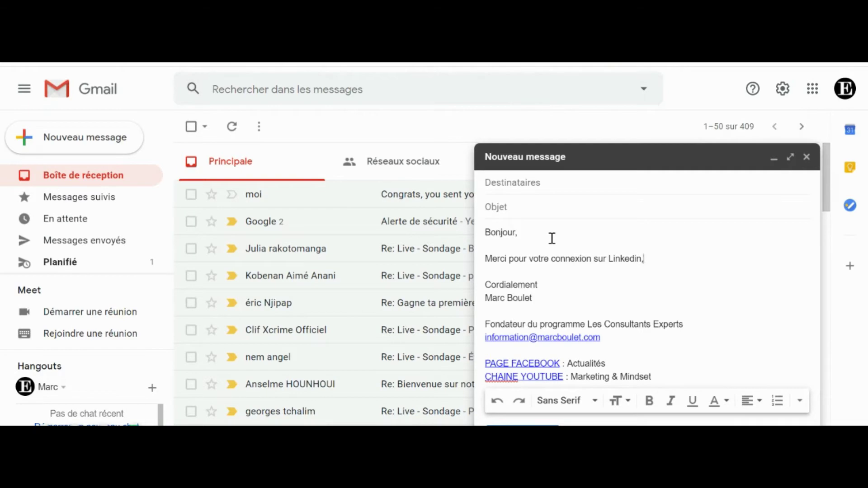
# - Continue the sentence with "j'espère pouvoir vous retrouver lors de notre prochain live sur le développement commercial et l'acquisition client la semaine prochaine."
pyautogui.write('voila co')
pyautogui.press('BackSpace')
pyautogui.press('BackSpace')
pyautogui.press('BackSpace')
pyautogui.press('BackSpace')
pyautogui.press('BackSpace')
pyautogui.press('BackSpace')
pyautogui.press('BackSpace')
pyautogui.press('BackSpace')
pyautogui.write('ha')
pyautogui.press('BackSpace')
pyautogui.press('BackSpace')
pyautogui.write("j's")
pyautogui.press('BackSpace')
pyautogui.write('espère pouvoir vous')
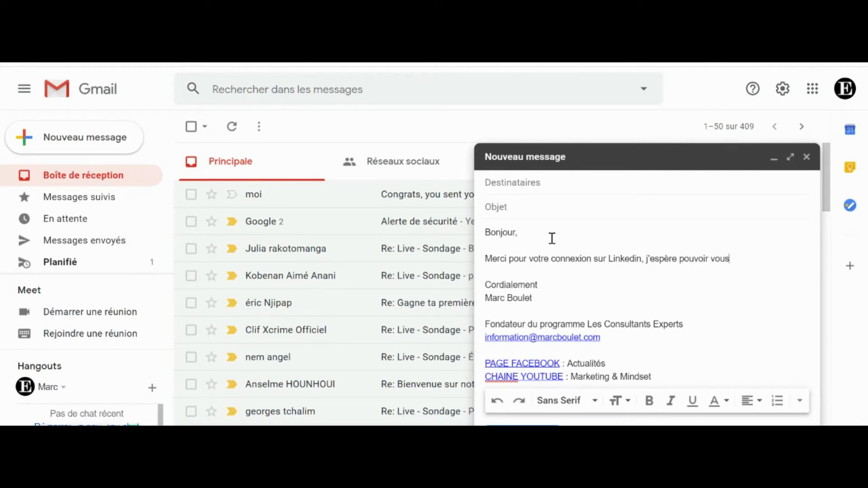
pyautogui.write(' retrouver lors de')
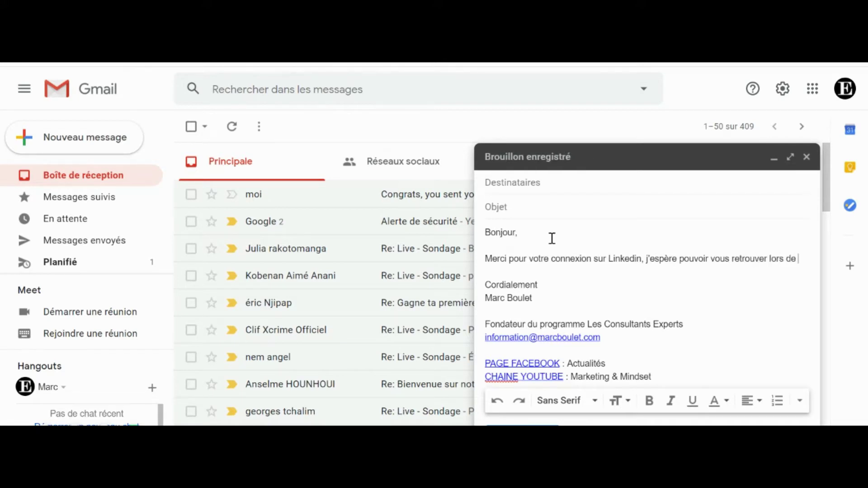
pyautogui.write(' notre prochain liv')
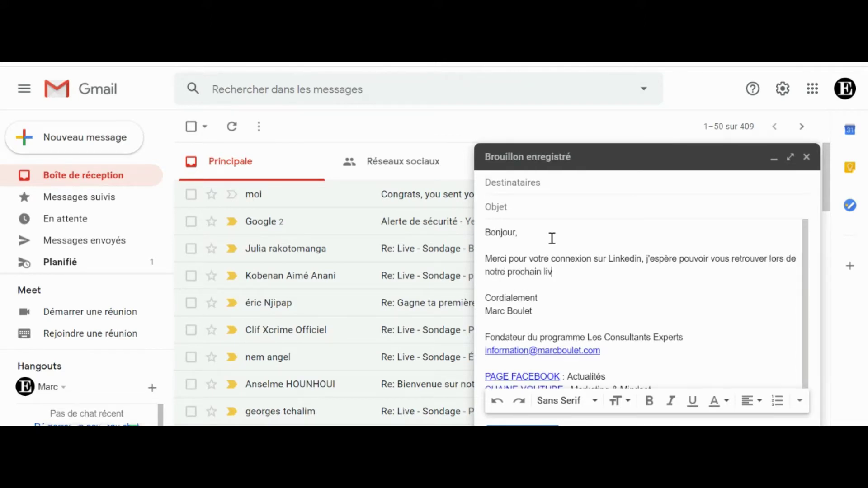
pyautogui.write('e sur le dévelop')
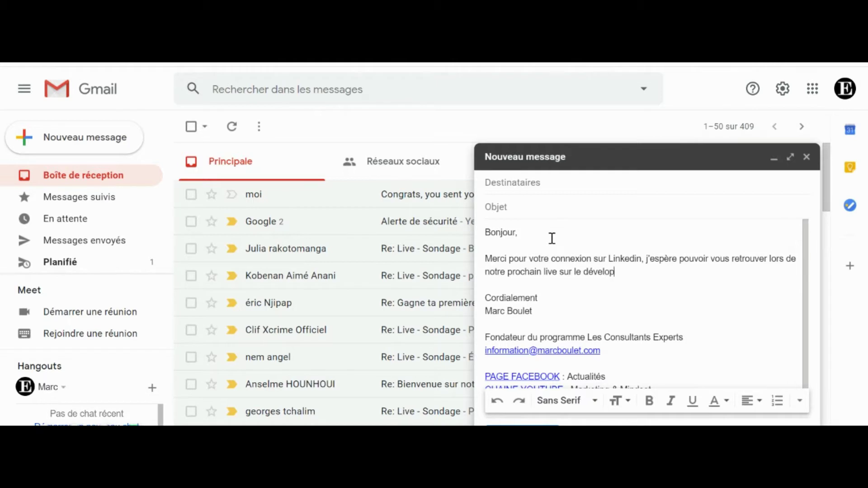
pyautogui.write('pement commercial et')
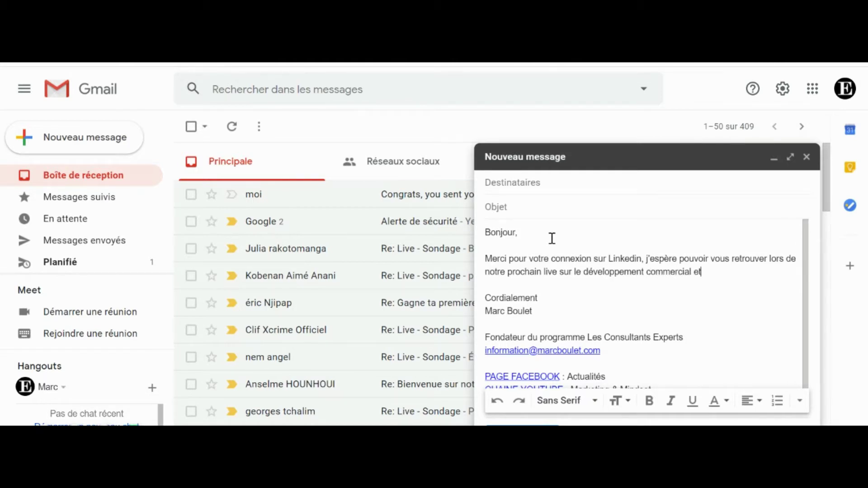
pyautogui.write(" l'acquisition client le")
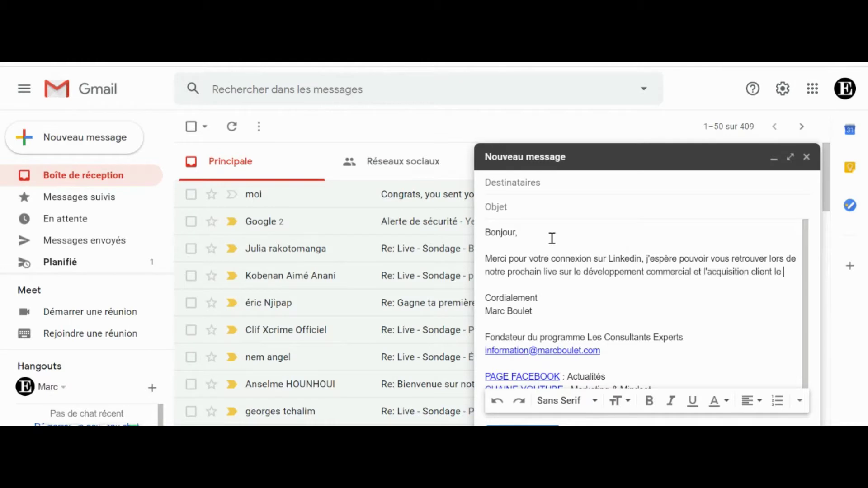
pyautogui.press('BackSpace')
pyautogui.press('BackSpace')
pyautogui.write('a sem')
pyautogui.write('aine prochaine.')
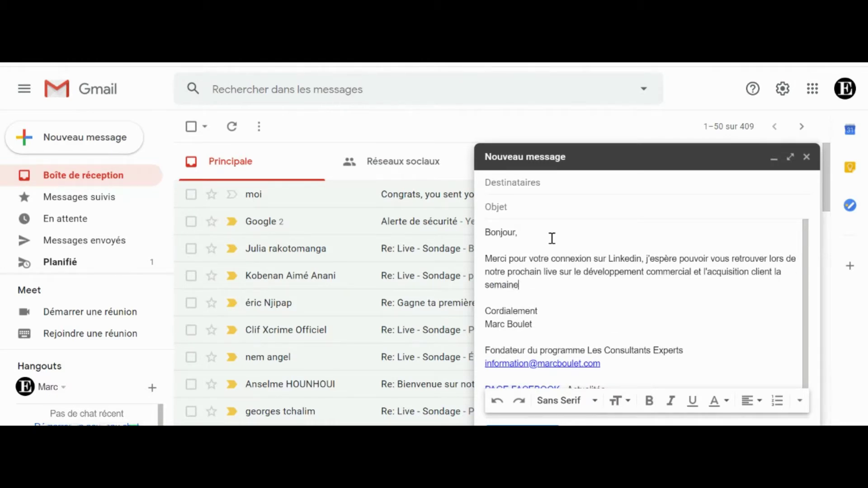
# - Add a separate line "Lien vers l'inscription." above the signature and format it in italics
pyautogui.press('Return')
pyautogui.press('Return')
pyautogui.write('Lien v')
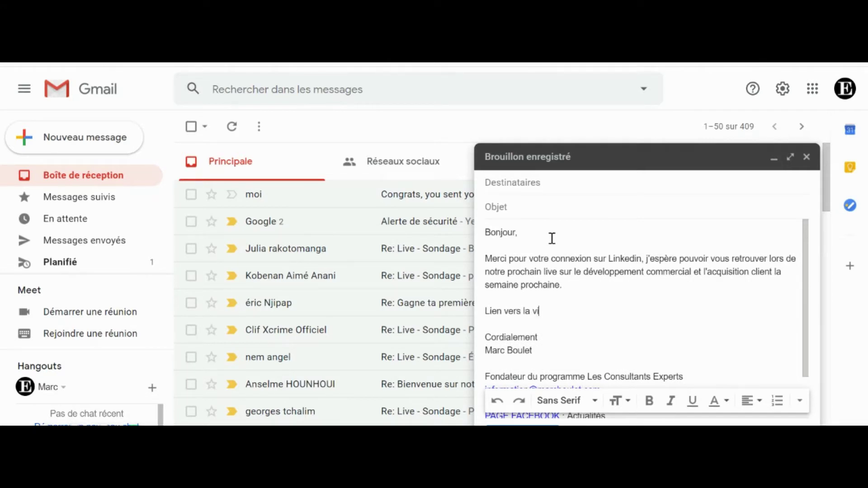
pyautogui.write("ers l'inscription.")
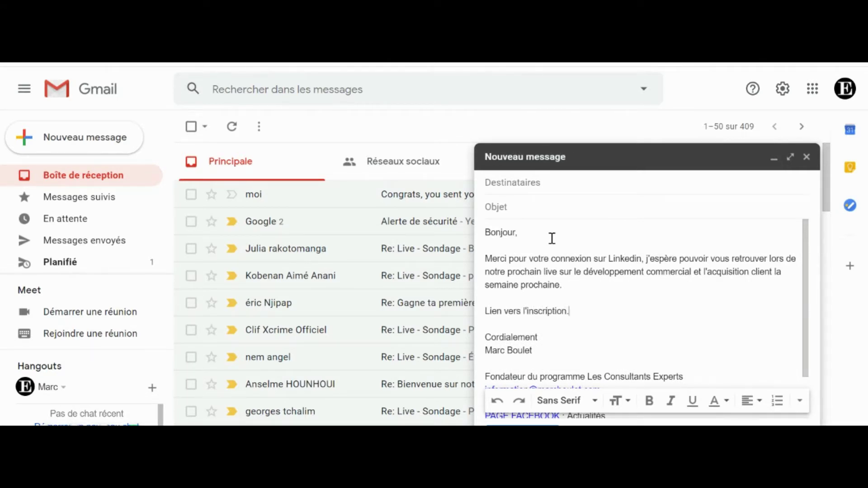
pyautogui.tripleClick(550, 312)
pyautogui.click(676, 405)
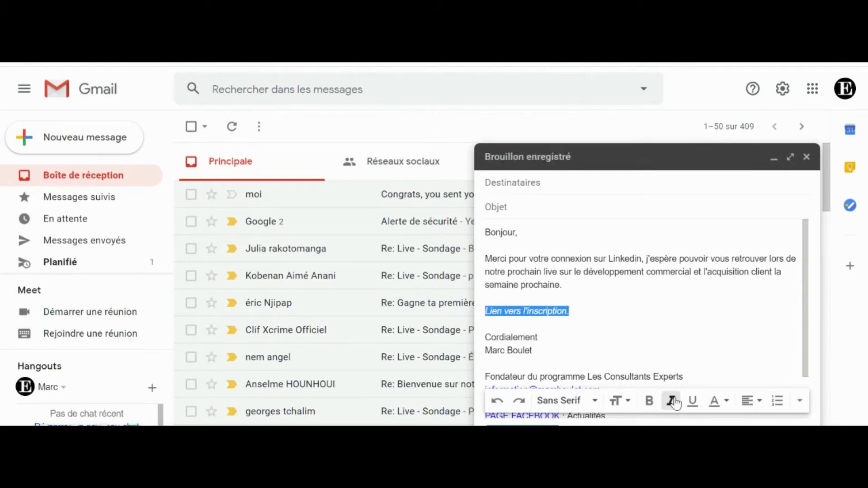
pyautogui.click(578, 295)
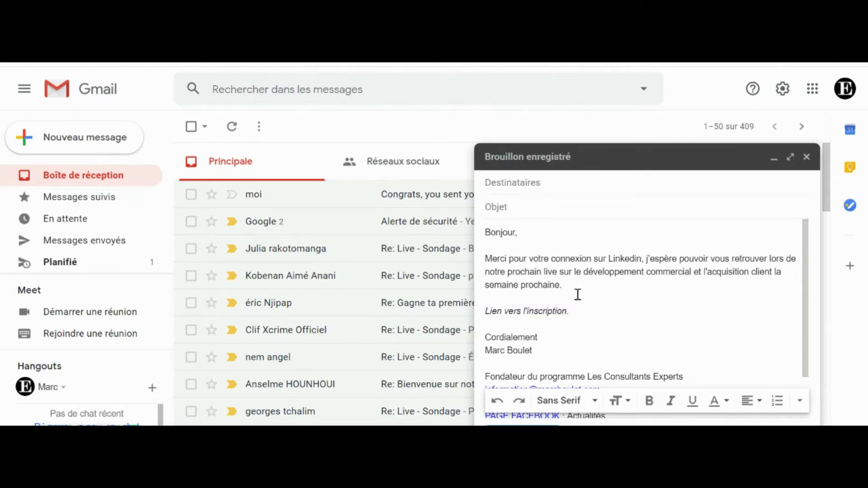
# - Set the message subject to "Merci pour l'ajout" and check the body down to the signature
pyautogui.click(530, 207)
pyautogui.write('MErc')
pyautogui.write("ci pour l'")
pyautogui.write('ajout')
pyautogui.scroll(-2, 554, 322)
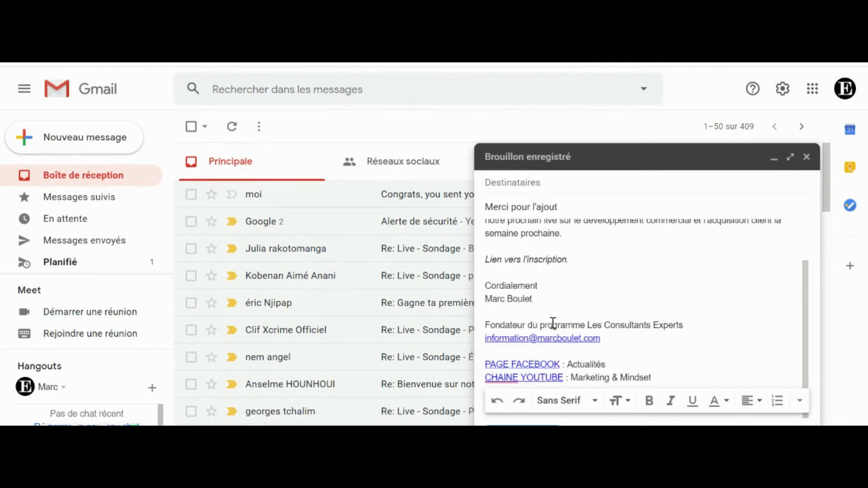
pyautogui.scroll(2, 552, 322)
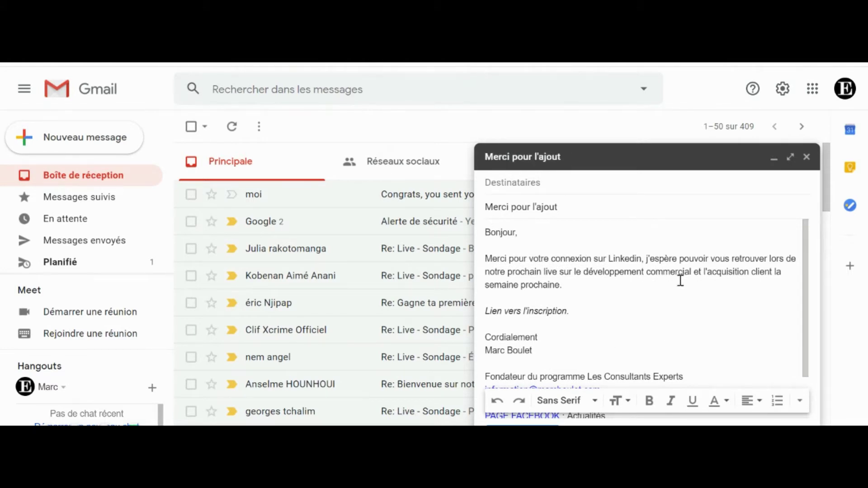
# - Close the "Merci pour l'ajout" draft and switch to the blank Google Sheets spreadsheet at cell A1
pyautogui.click(809, 156)
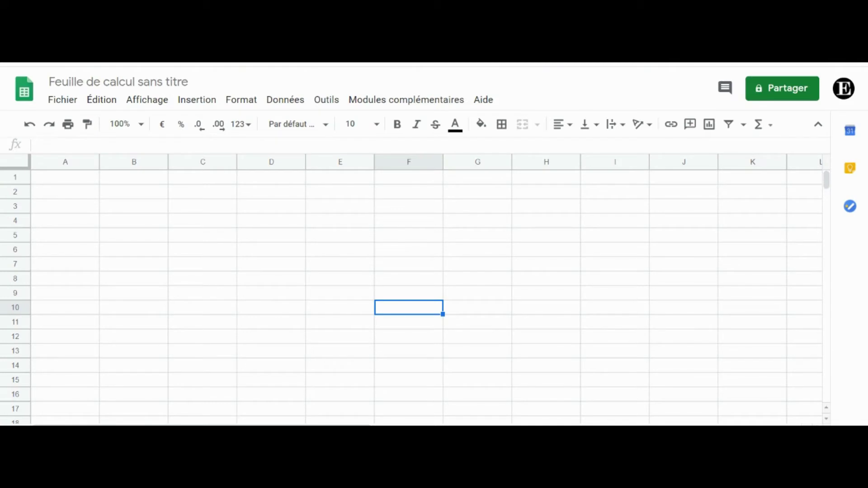
pyautogui.click(394, 249)
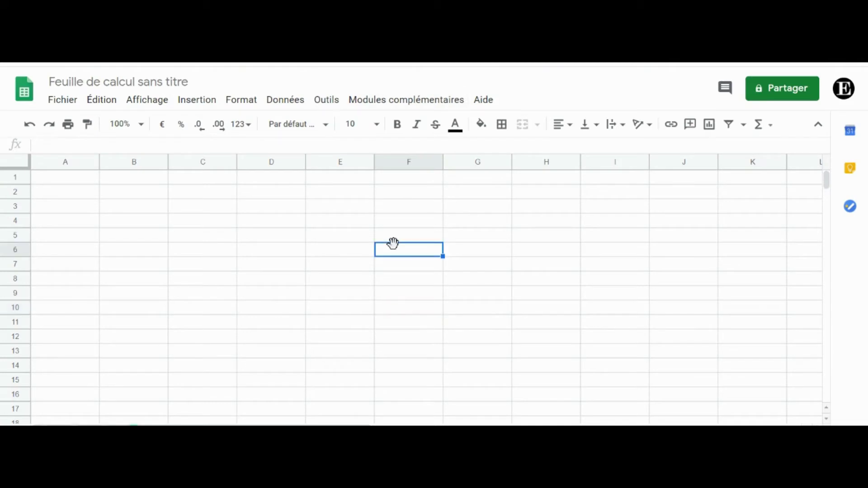
pyautogui.click(59, 177)
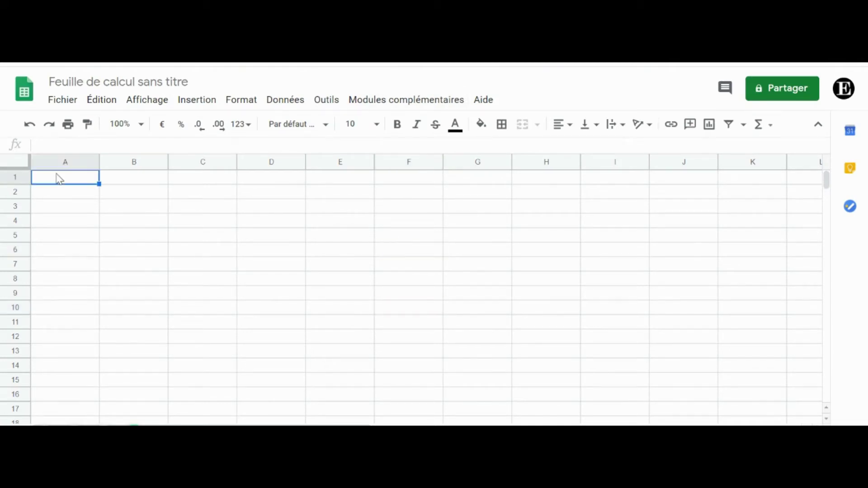
# - Switch to the prospects CSV open in Excel and copy columns A to C with first names, last names and e-mail addresses
pyautogui.click(280, 369)
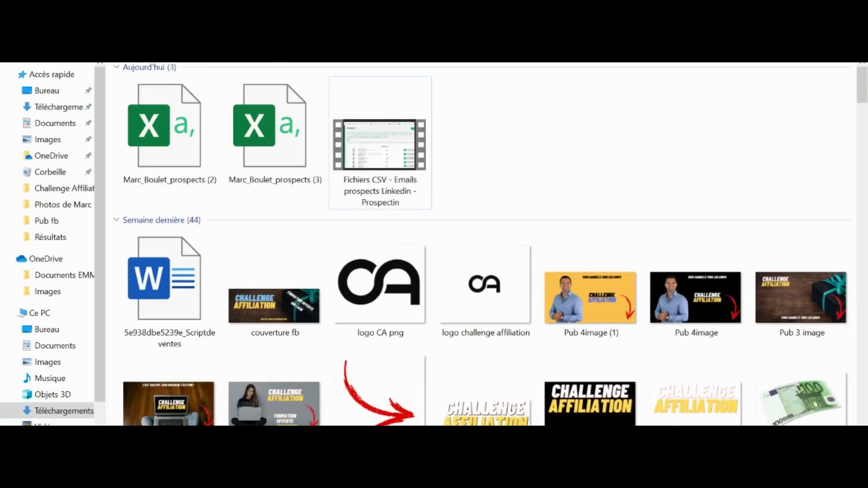
pyautogui.click(256, 461)
pyautogui.click(257, 416)
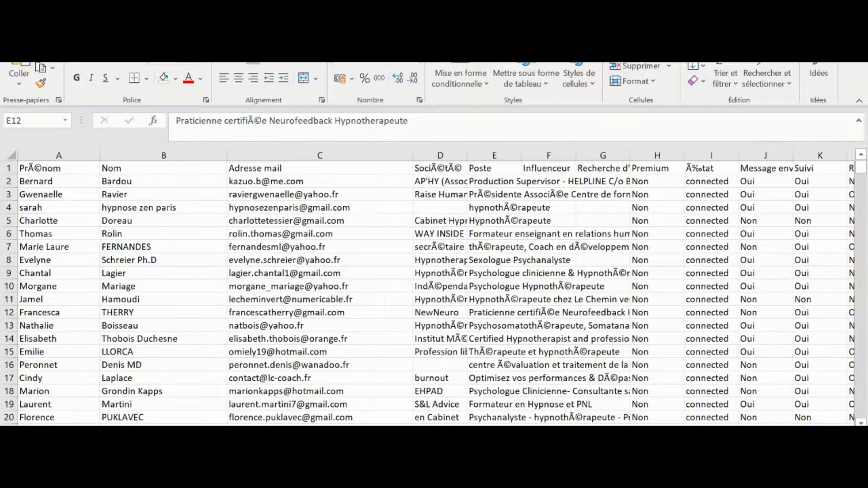
pyautogui.click(268, 209)
pyautogui.moveTo(45, 154); pyautogui.dragTo(318, 150)
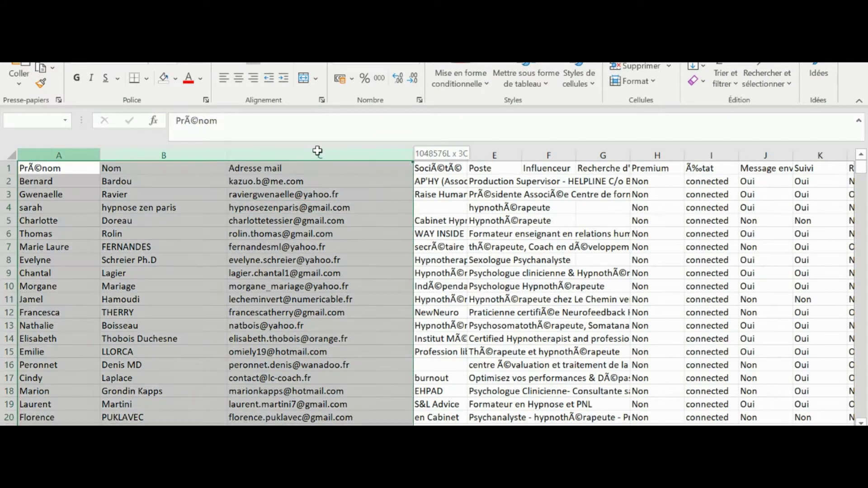
pyautogui.hotkey('ctrl', 'c')
# - Return to the Google Sheets spreadsheet and paste the copied prospect columns at cell A1
pyautogui.moveTo(150, 461)
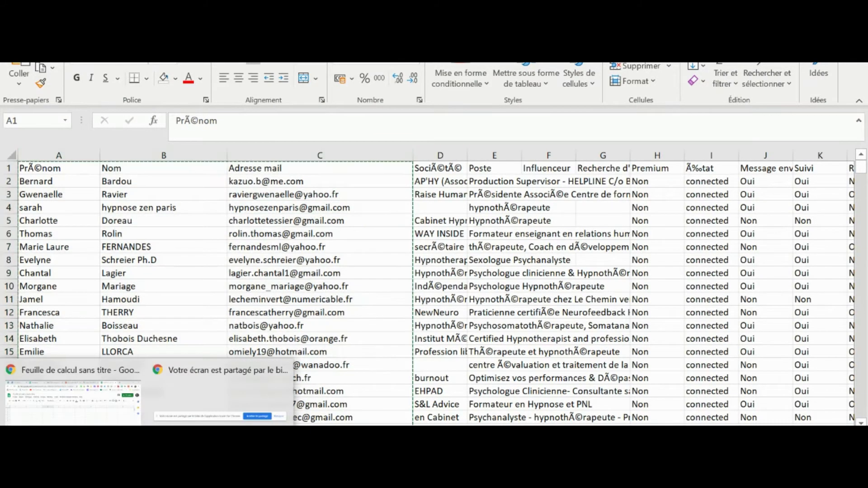
pyautogui.click(72, 398)
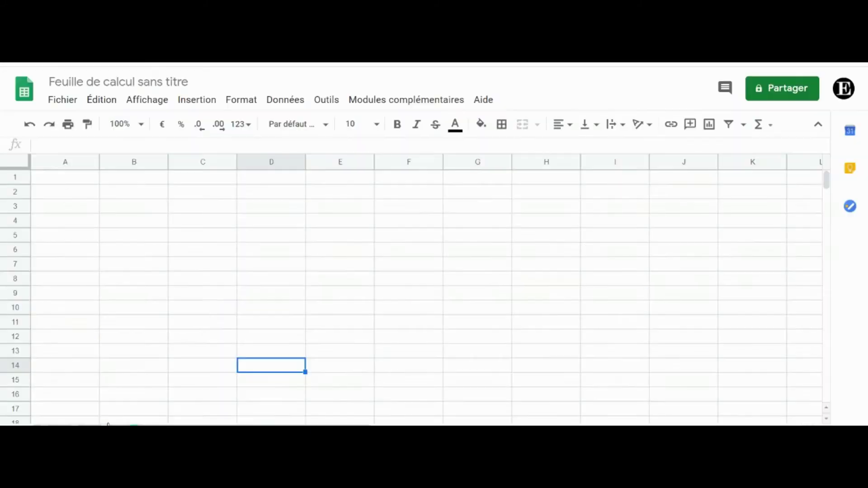
pyautogui.click(84, 181)
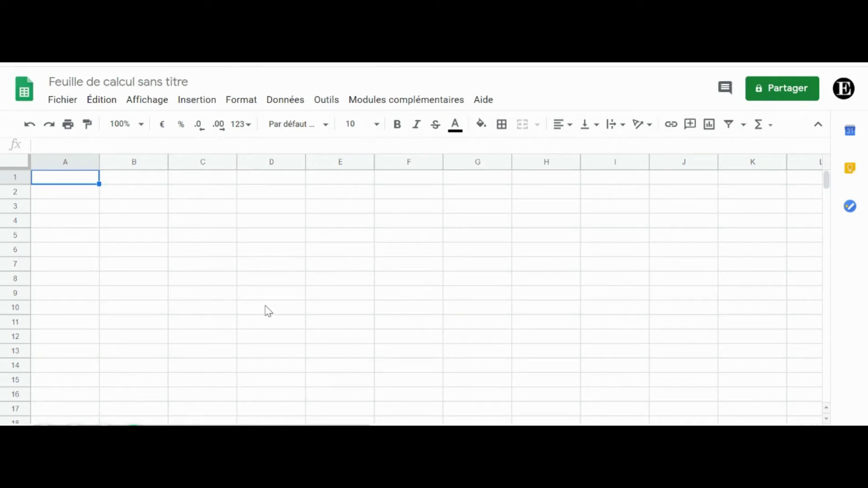
pyautogui.hotkey('ctrl', 'v')
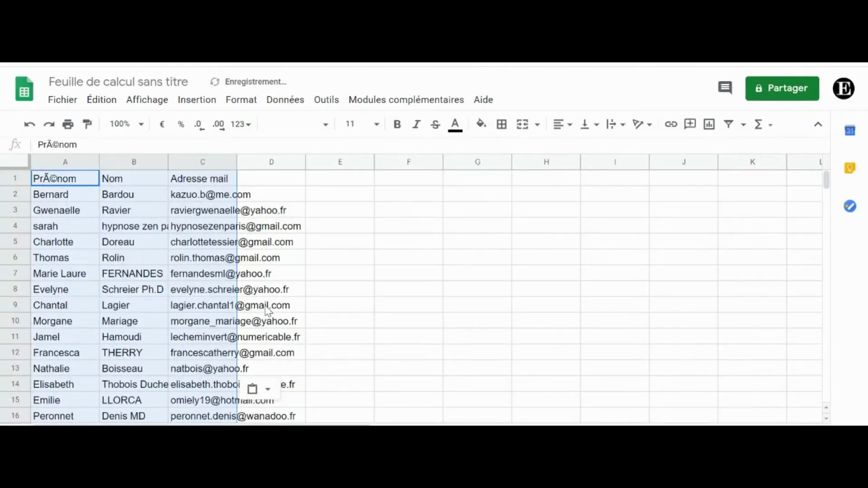
pyautogui.click(321, 294)
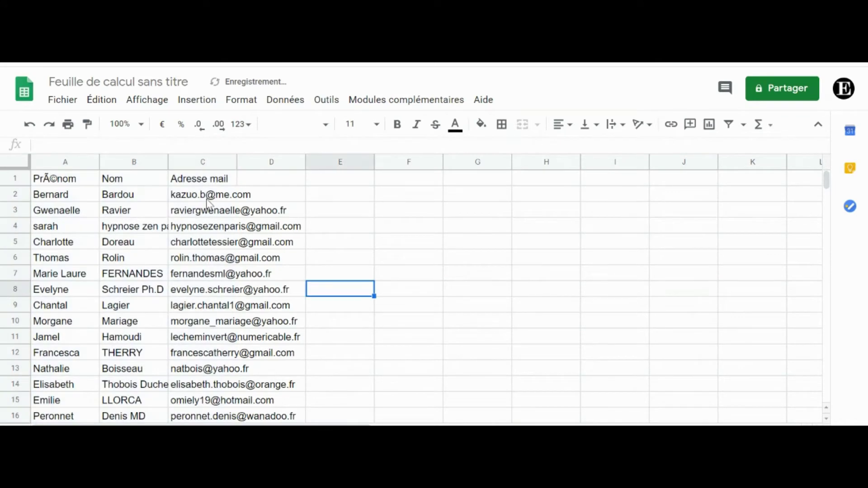
# - Move the Nom column in front of the first-name column and widen both columns to fit their content
pyautogui.click(100, 159)
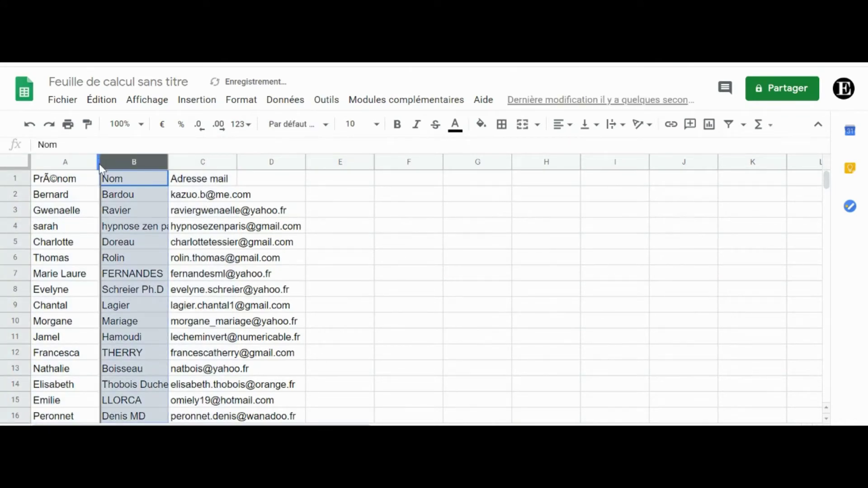
pyautogui.moveTo(99, 164); pyautogui.dragTo(99, 163)
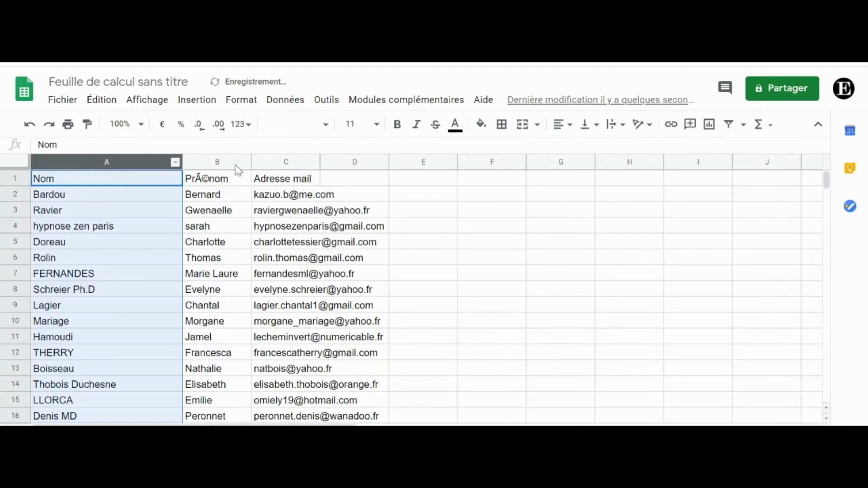
pyautogui.moveTo(250, 164); pyautogui.dragTo(267, 165)
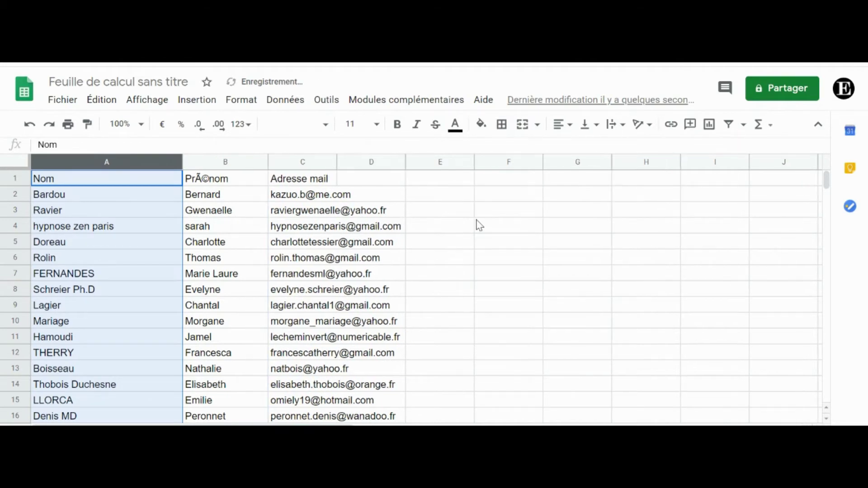
# - Move the empty column D in front of the Adresse mail column and select the Adresse mail column
pyautogui.click(340, 162)
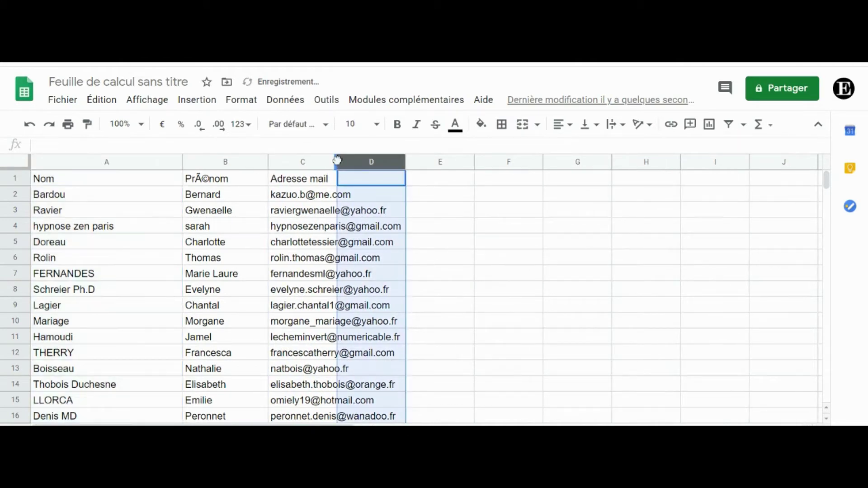
pyautogui.moveTo(329, 163); pyautogui.dragTo(332, 162)
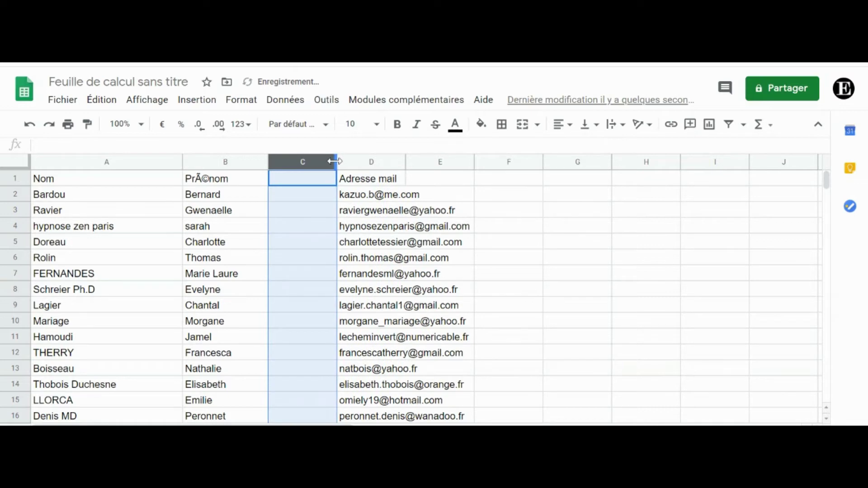
pyautogui.click(398, 163)
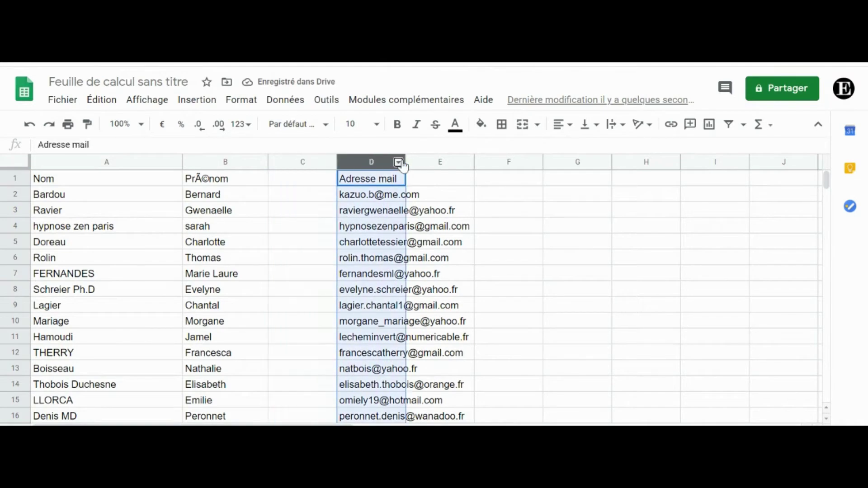
pyautogui.rightClick(397, 163)
pyautogui.click(311, 199)
pyautogui.click(402, 162)
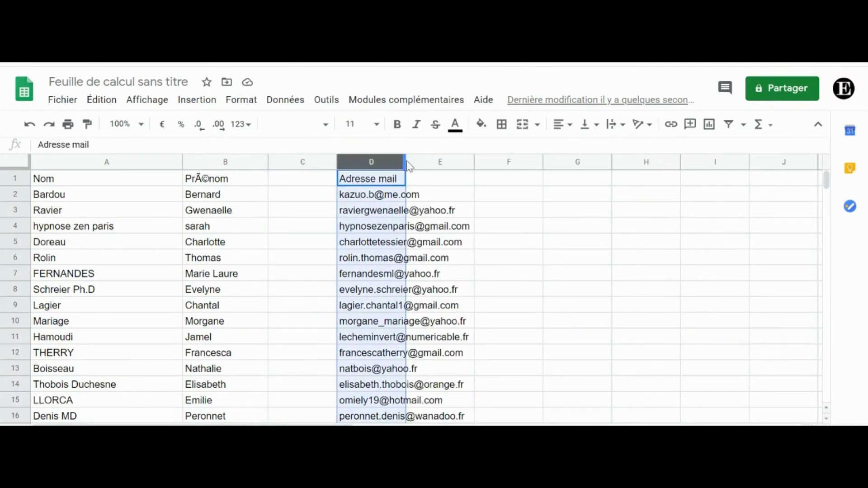
# - Widen the Adresse mail column to fit the full addresses and delete the empty column C before it
pyautogui.moveTo(405, 163); pyautogui.dragTo(537, 163)
pyautogui.click(582, 261)
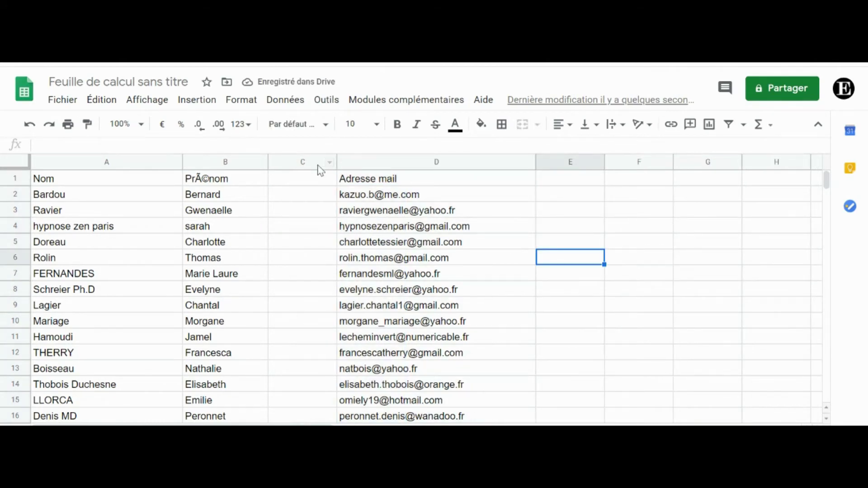
pyautogui.rightClick(320, 168)
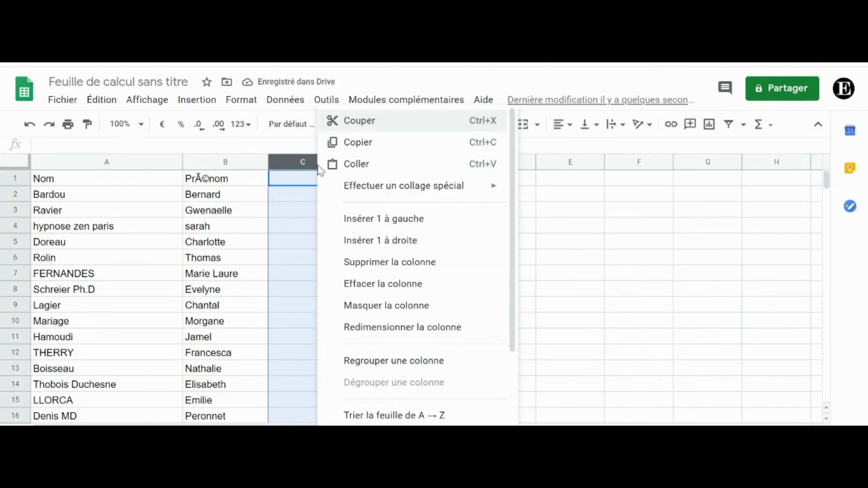
pyautogui.click(369, 263)
pyautogui.click(531, 291)
# - Copy a block of contact rows with their headers from columns A to D and paste it at A1 of a blank sheet
pyautogui.scroll(-8, 424, 265)
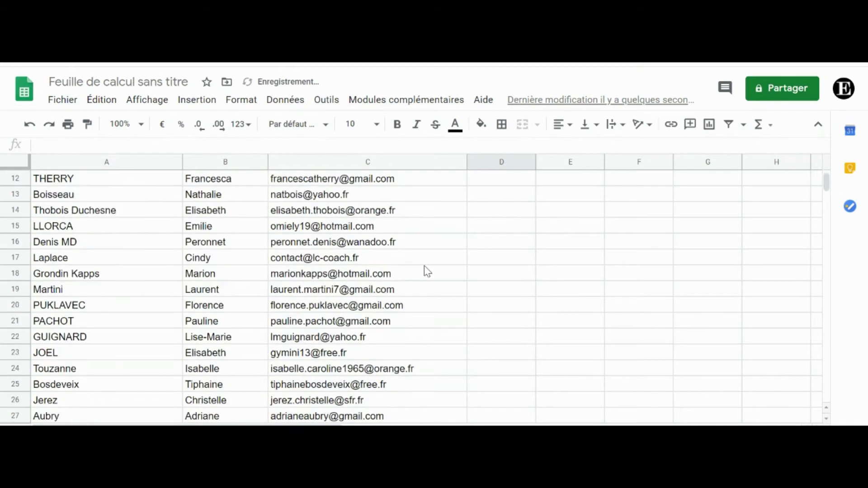
pyautogui.scroll(-6, 427, 271)
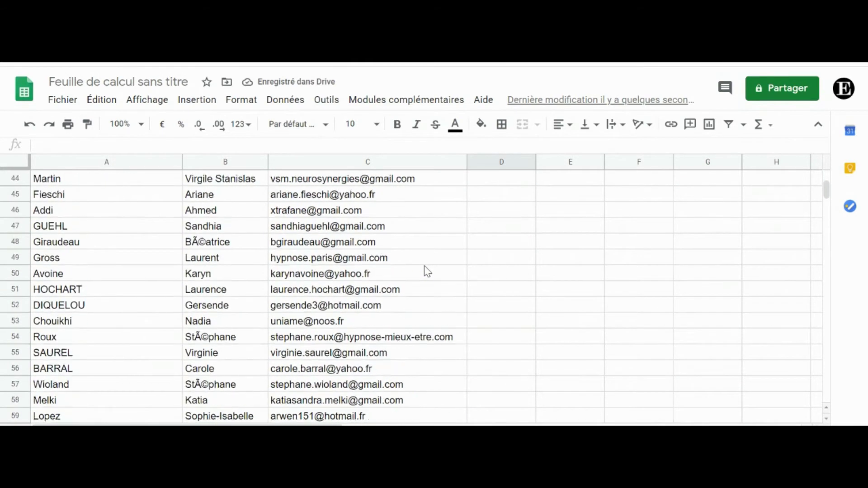
pyautogui.moveTo(487, 290); pyautogui.dragTo(68, 425)
pyautogui.scroll(20, 2, 217)
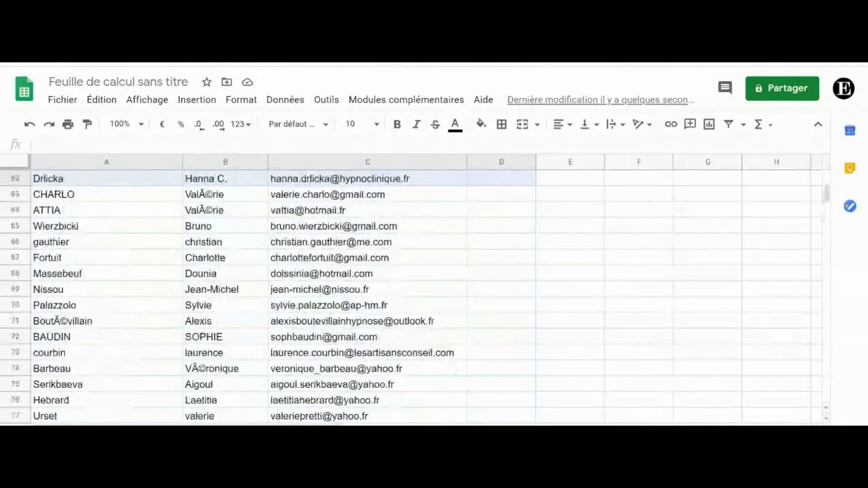
pyautogui.scroll(2, 45, 190)
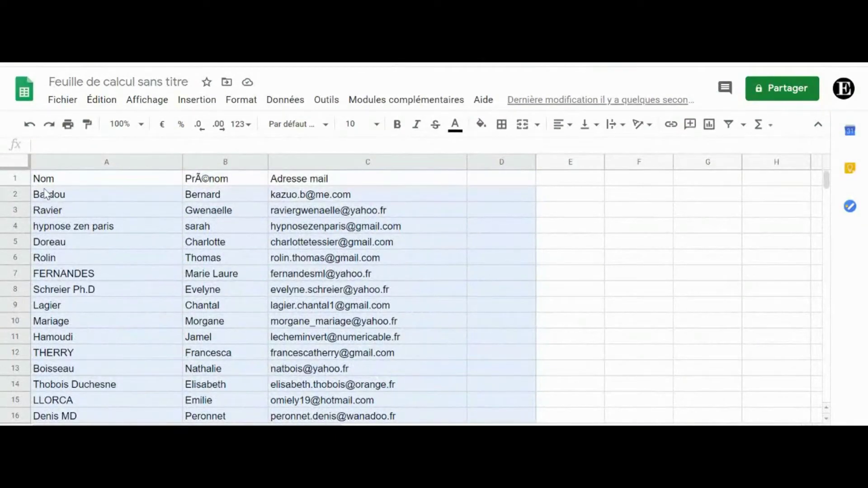
pyautogui.hotkey('ctrl', 'c')
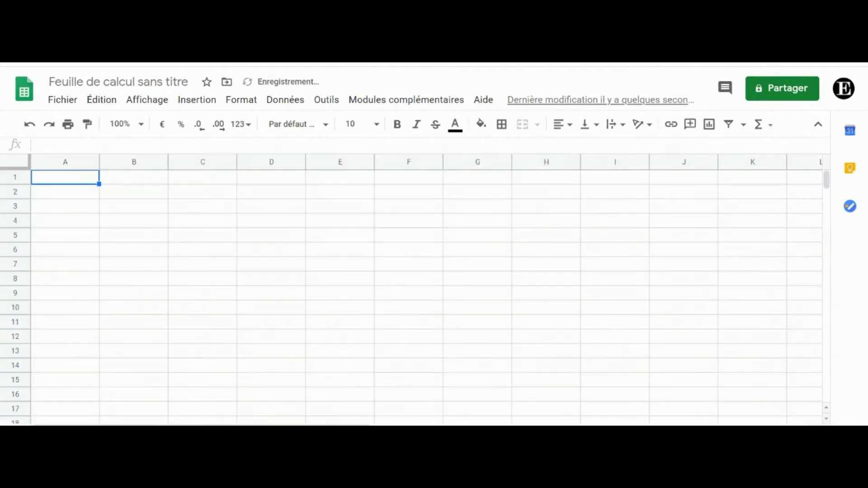
pyautogui.hotkey('ctrl', 'v')
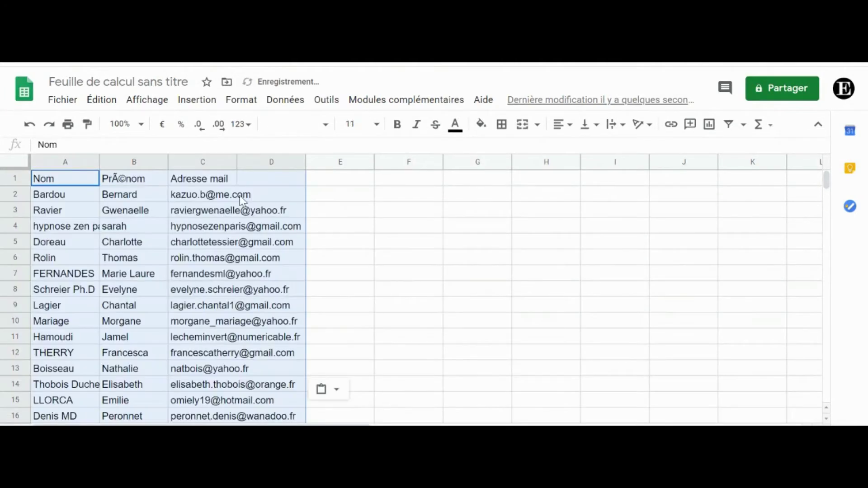
# - Correct the header in cell B1 to "Prénom" and widen the Adresse mail column to fit the full addresses
pyautogui.click(127, 178)
pyautogui.doubleClick(127, 180)
pyautogui.click(127, 179)
pyautogui.press('BackSpace')
pyautogui.press('BackSpace')
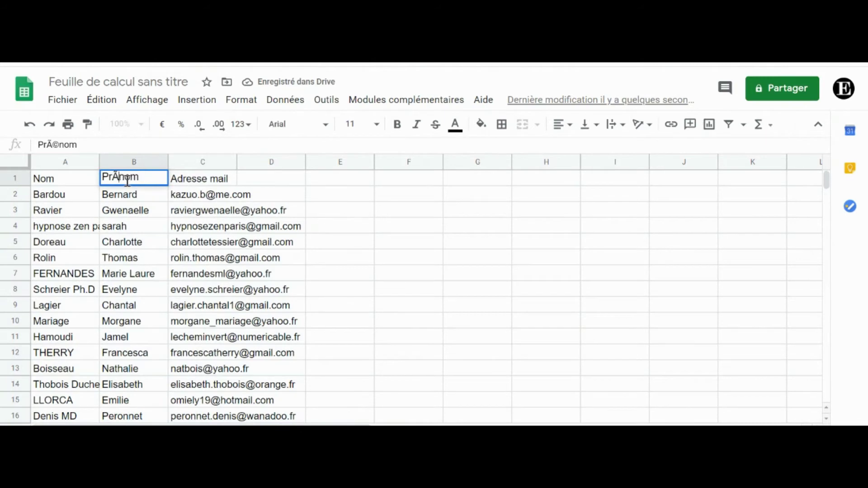
pyautogui.write('é')
pyautogui.click(378, 232)
pyautogui.moveTo(235, 160); pyautogui.dragTo(361, 161)
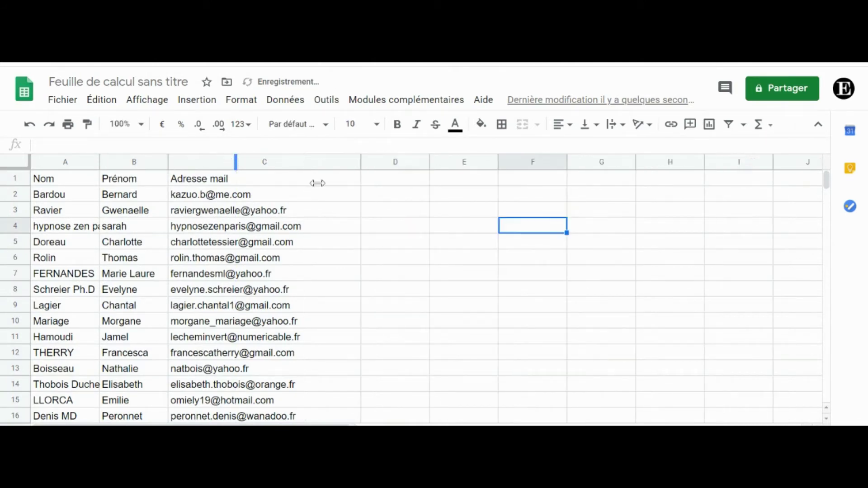
pyautogui.click(388, 209)
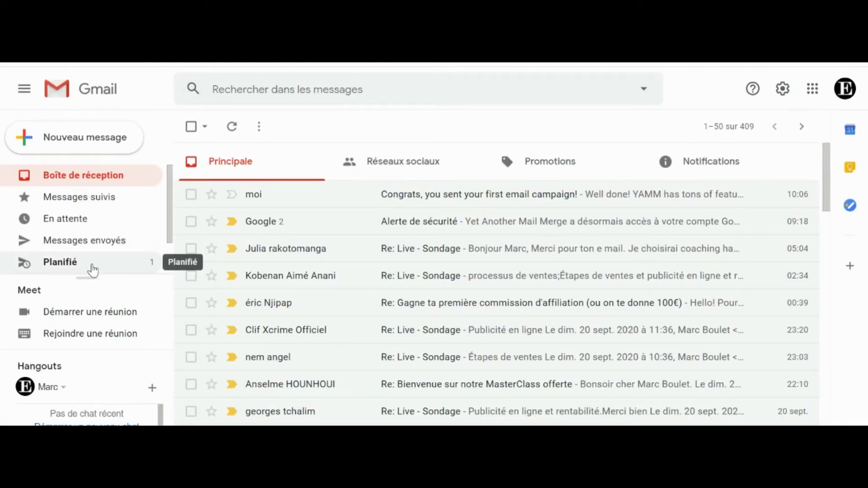
# - Switch to Gmail and open the "Merci pour l'ajout" message from the drafts folder
pyautogui.scroll(-1, 93, 270)
pyautogui.click(89, 248)
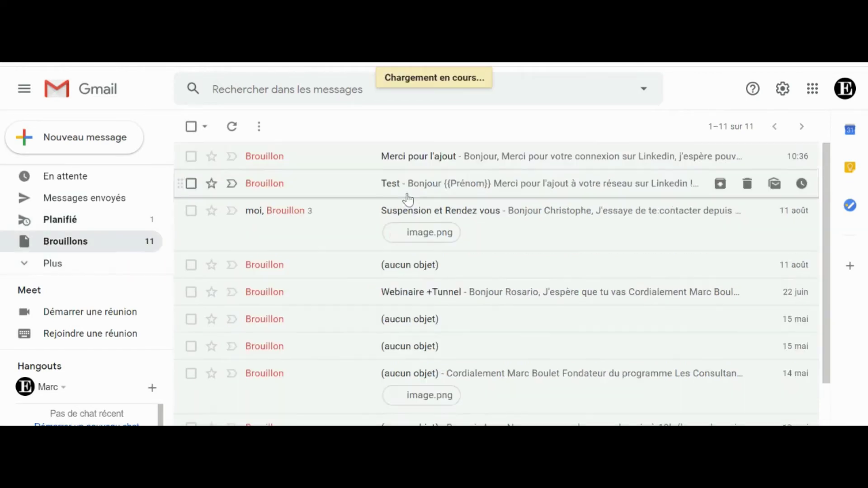
pyautogui.click(431, 167)
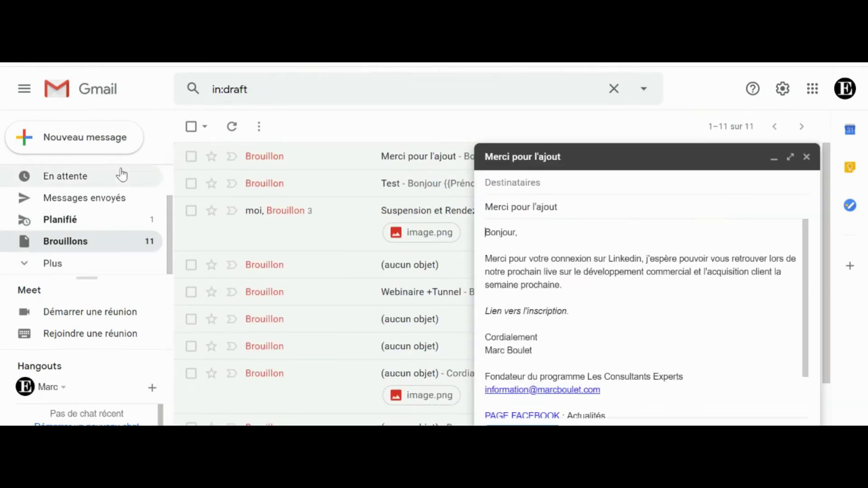
# - Insert the merge field {{Prénom}} after "Bonjour" in the greeting, checking the spreadsheet's column header and the rest of the draft
pyautogui.click(514, 232)
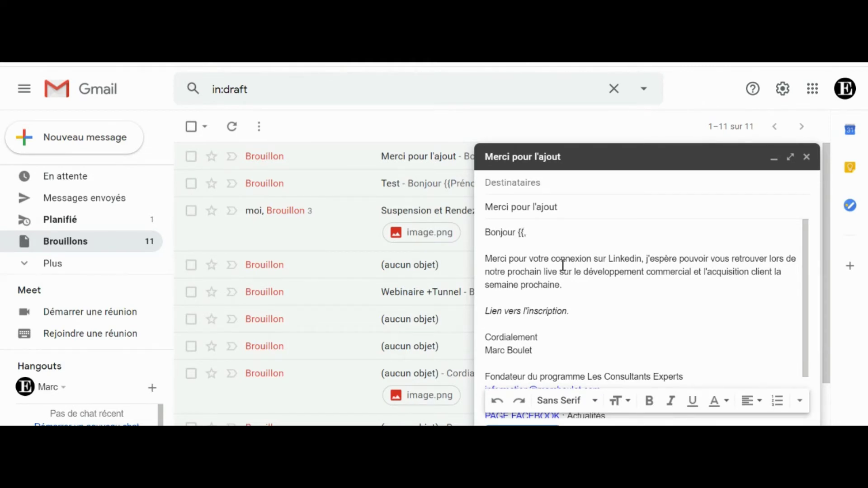
pyautogui.write('{{Préno')
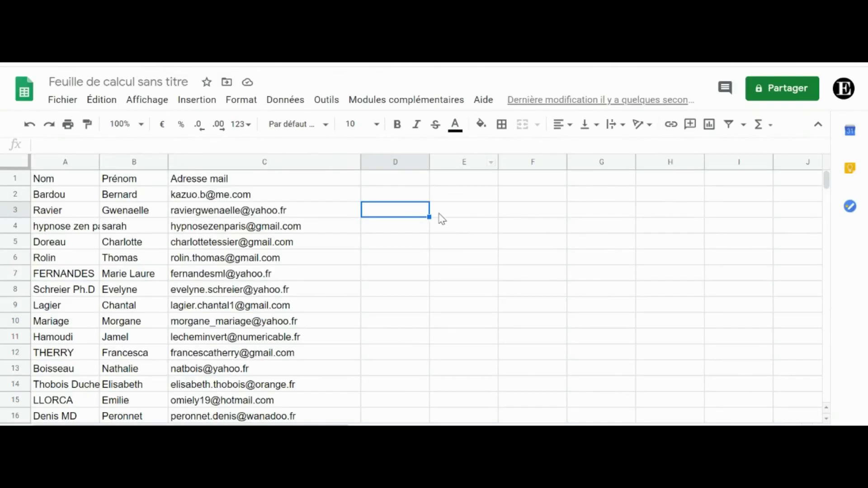
pyautogui.click(438, 214)
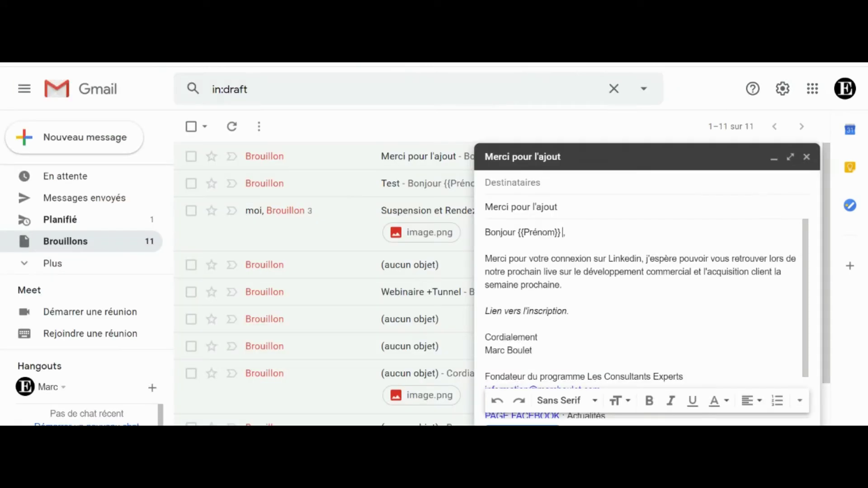
pyautogui.scroll(-3, 589, 282)
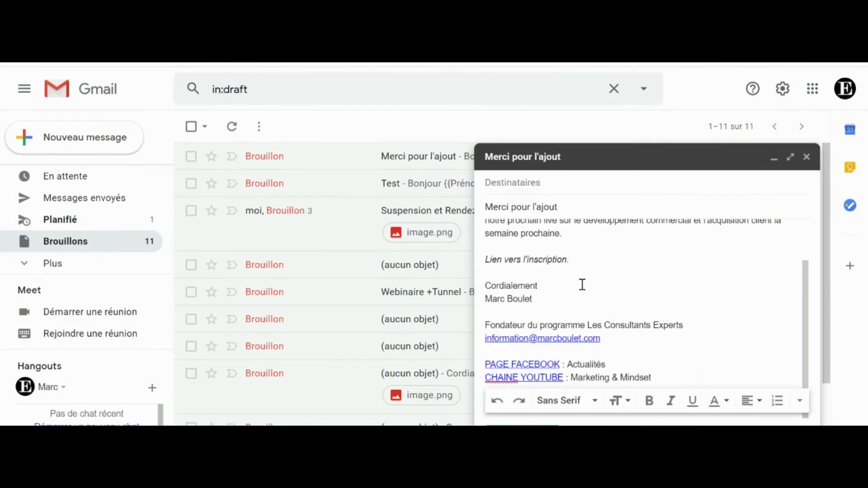
pyautogui.scroll(2, 582, 285)
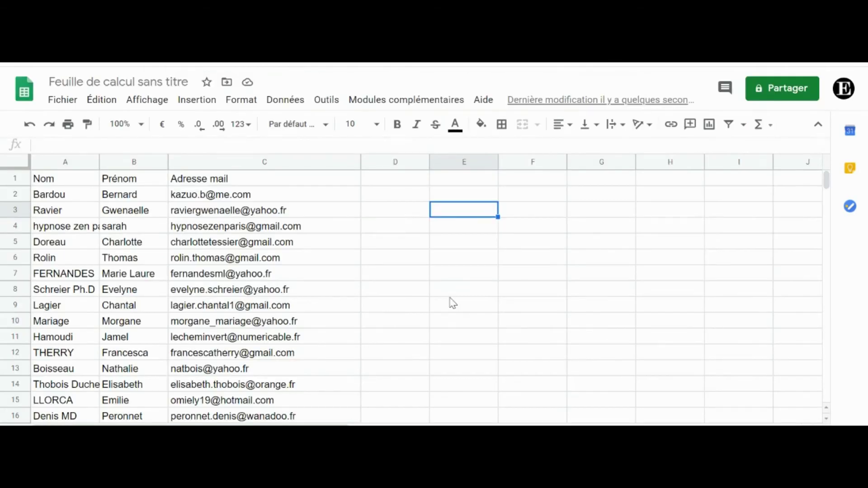
pyautogui.click(450, 295)
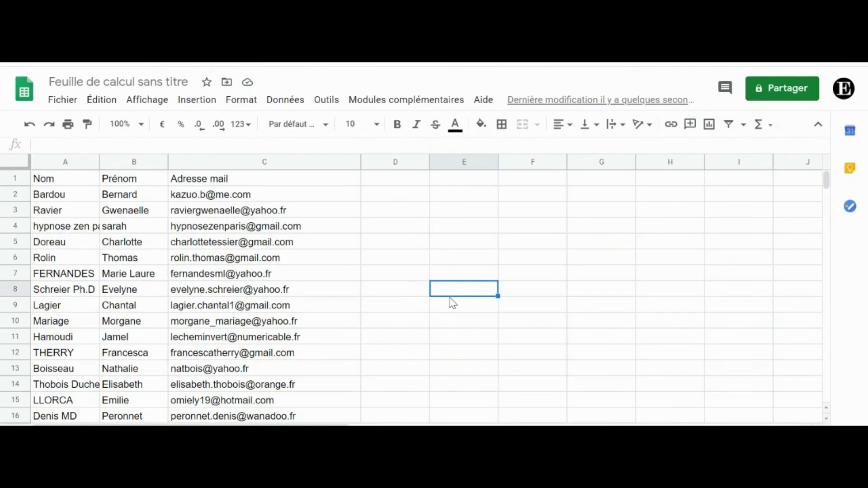
pyautogui.click(452, 305)
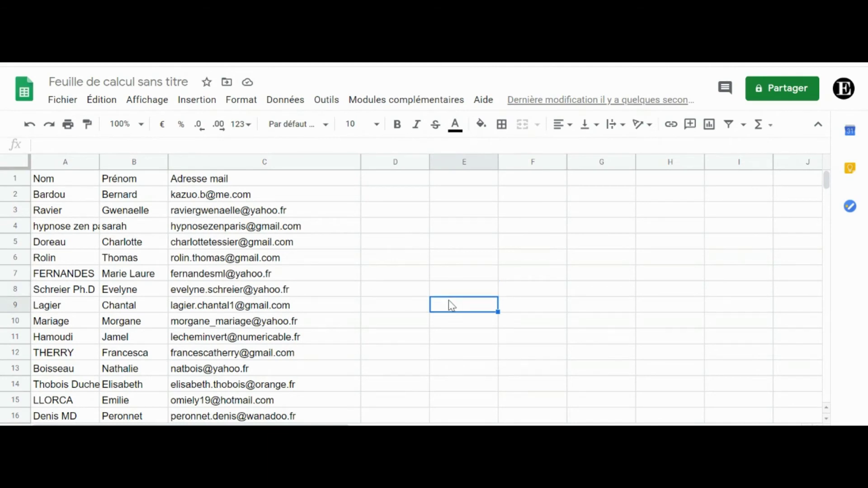
pyautogui.click(454, 253)
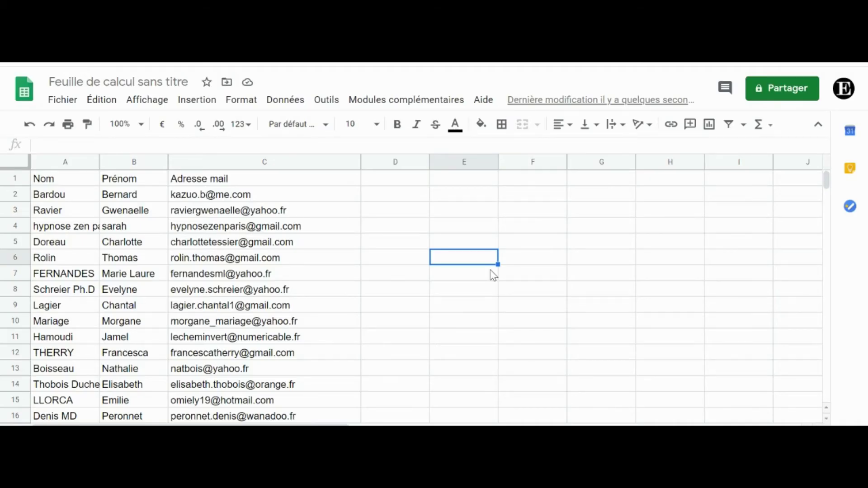
pyautogui.click(444, 229)
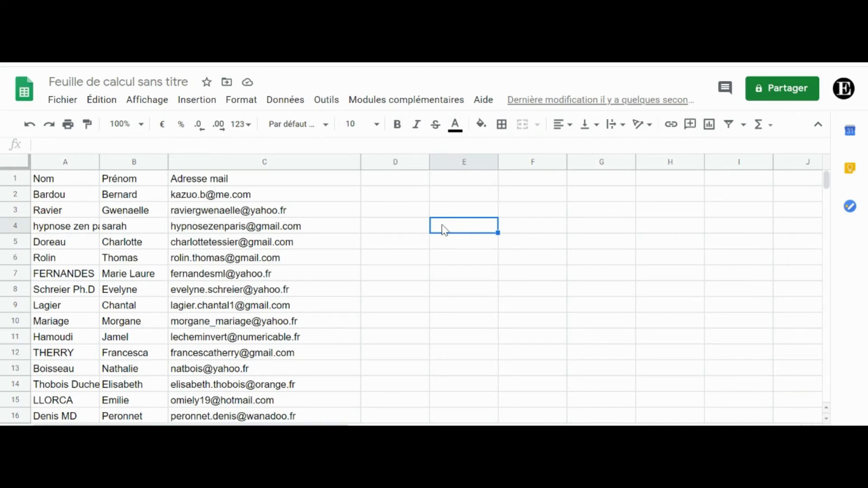
# - Review the contact list and start a Yet Another Mail Merge (YAMM) campaign with Adresse mail as the recipient column
pyautogui.scroll(-15, 314, 311)
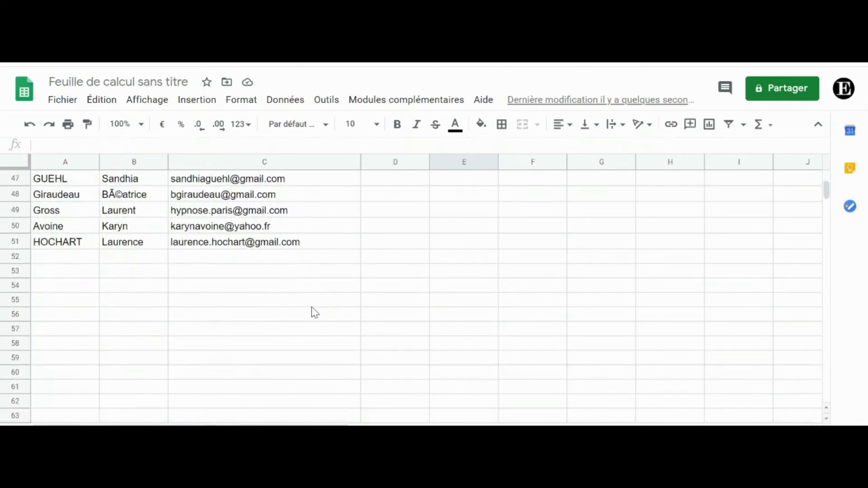
pyautogui.scroll(15, 315, 312)
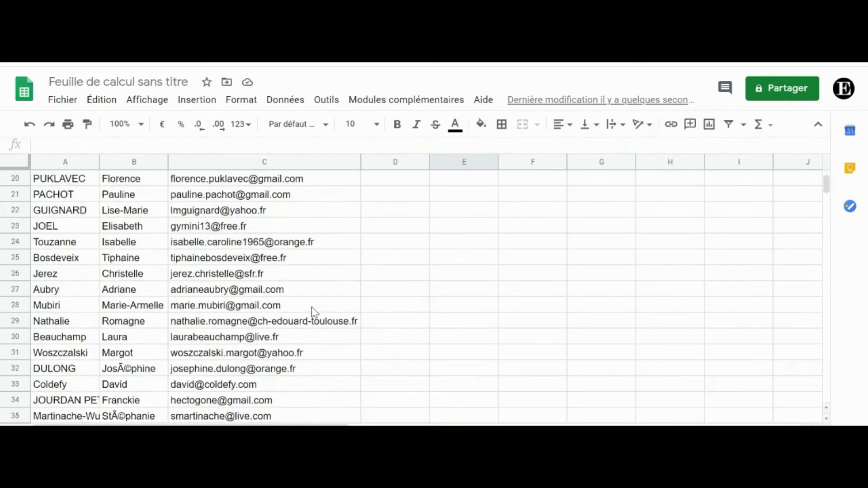
pyautogui.click(431, 105)
pyautogui.moveTo(482, 159)
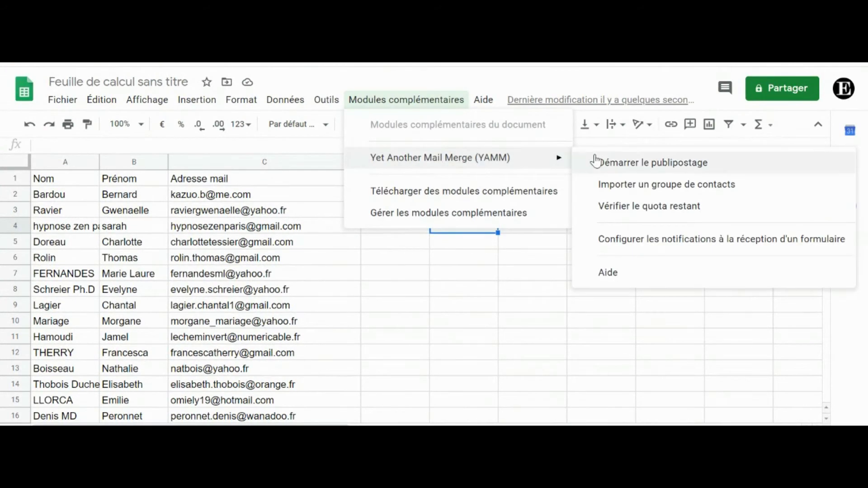
pyautogui.click(610, 164)
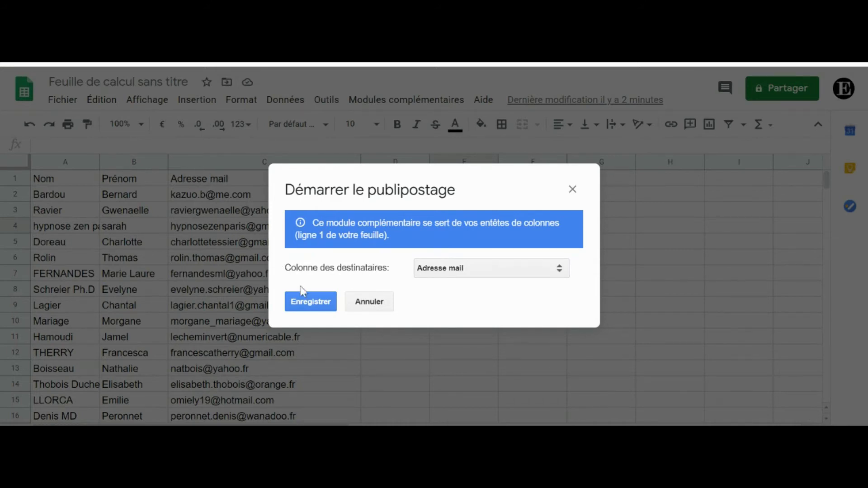
pyautogui.click(310, 302)
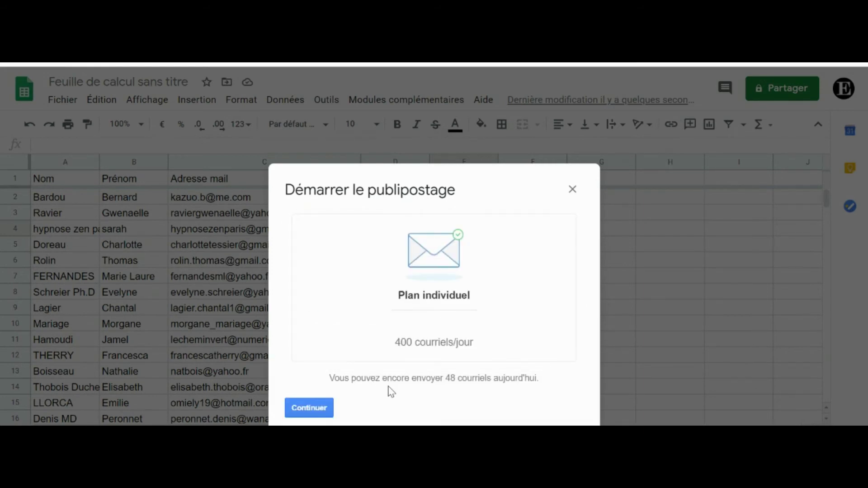
# - Continue past the plan quota, choose the "Merci pour l'ajout" draft, and open the alias, filter and personalised attachment options
pyautogui.tripleClick(430, 378)
pyautogui.click(315, 403)
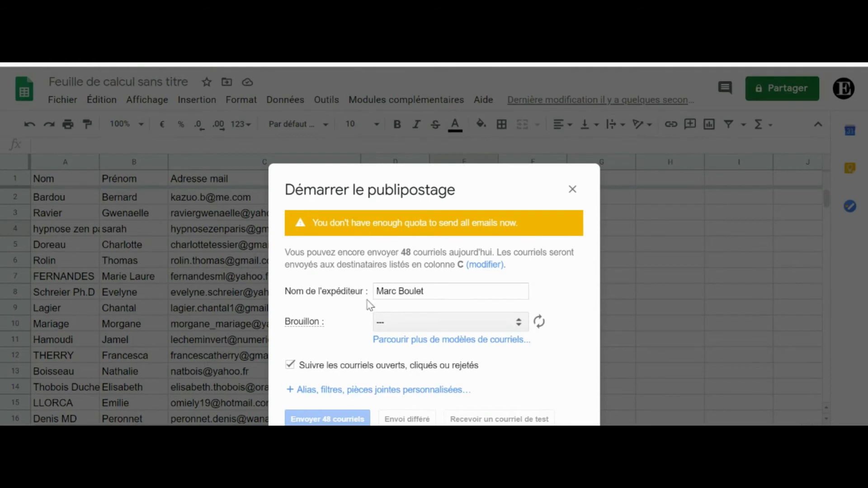
pyautogui.click(413, 292)
pyautogui.hotkey('ctrl', 'a')
pyautogui.click(416, 293)
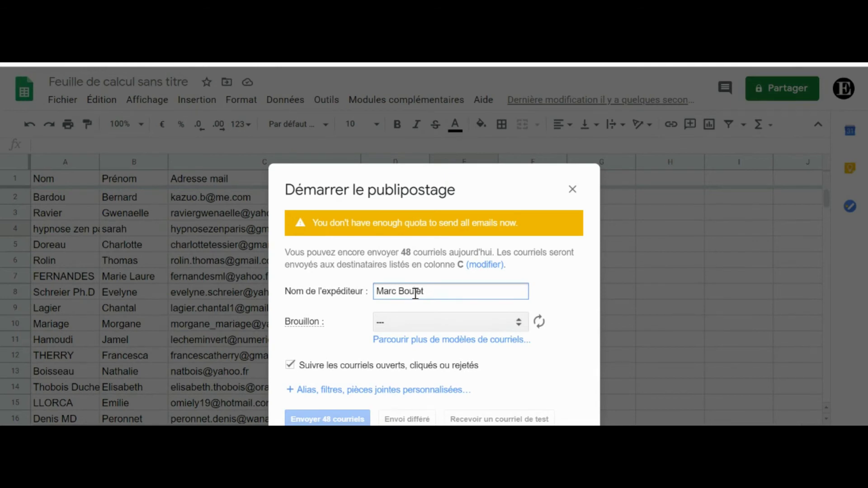
pyautogui.click(411, 325)
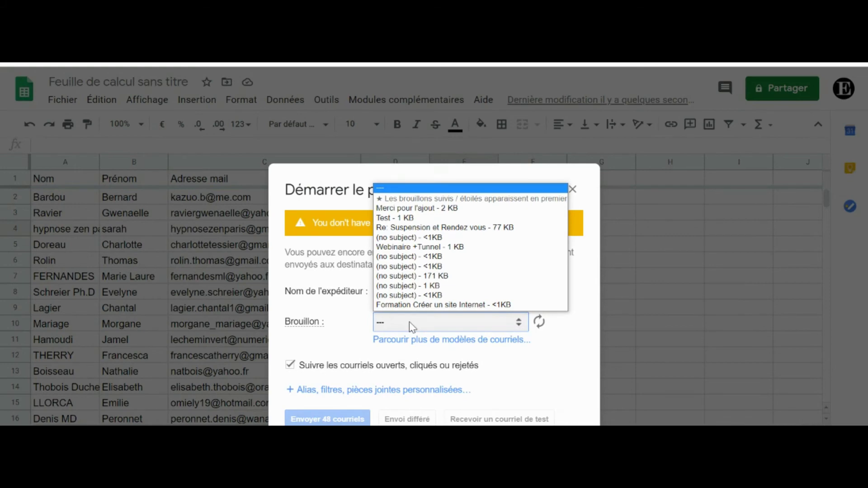
pyautogui.click(479, 212)
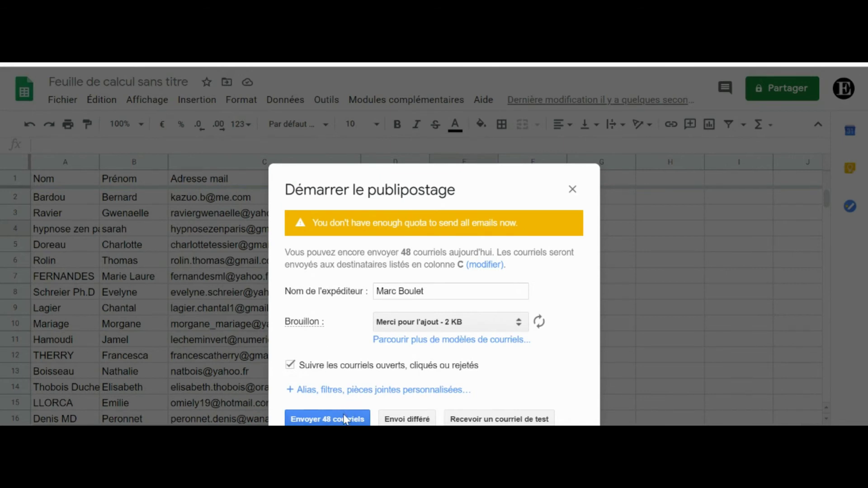
pyautogui.click(309, 392)
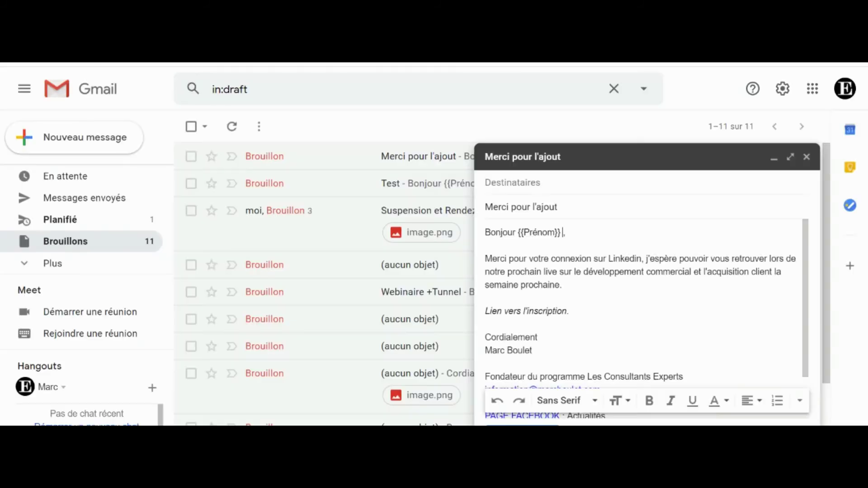
# - In the Gmail draft, add the line "Me désinscrire de la liste d'envois" below the CHAINE YOUTUBE line, leaving blank space between them
pyautogui.scroll(-2, 651, 360)
pyautogui.click(674, 381)
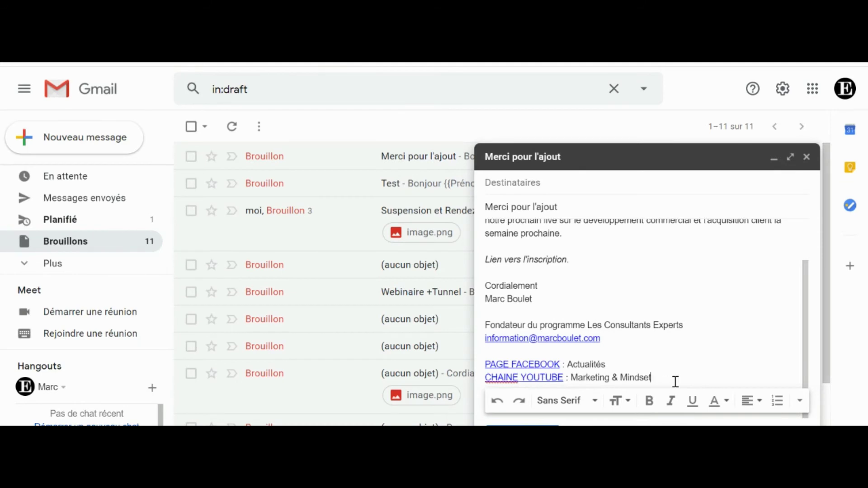
pyautogui.press('Return')
pyautogui.press('Return')
pyautogui.press('Return')
pyautogui.write('Me dési')
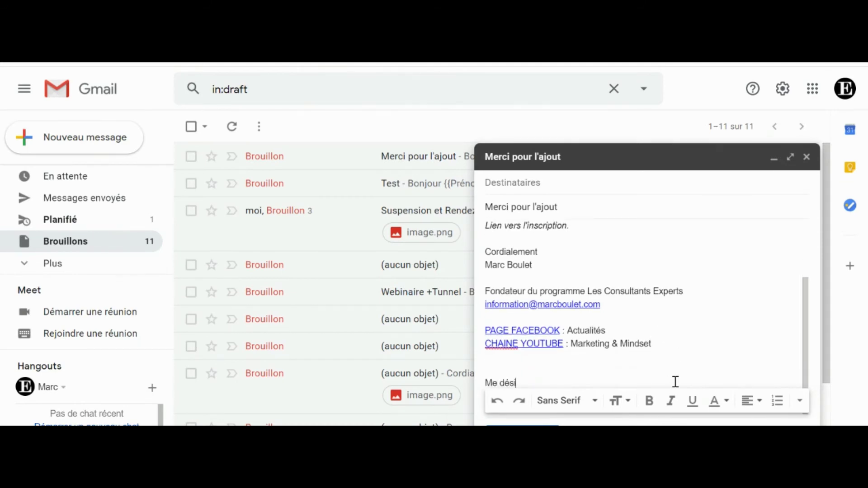
pyautogui.write("nscrire de la liste d'envois")
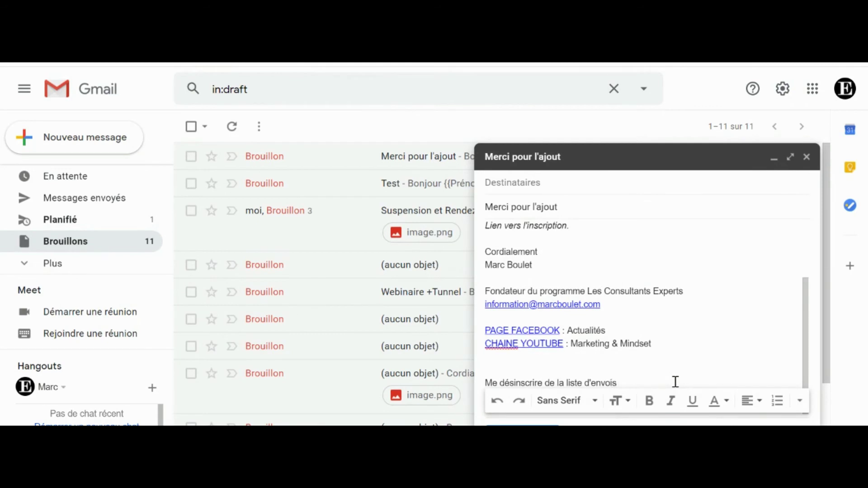
# - Format the unsubscribe line in italics at the Petite text size
pyautogui.tripleClick(604, 383)
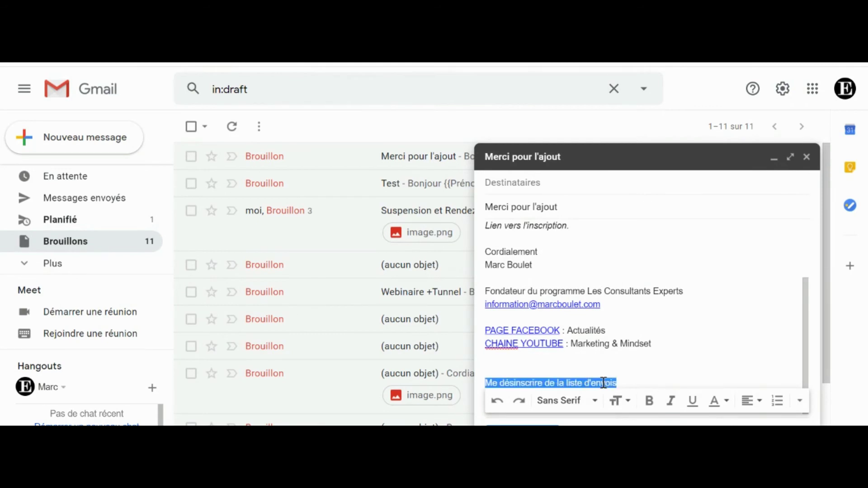
pyautogui.click(670, 401)
pyautogui.click(620, 401)
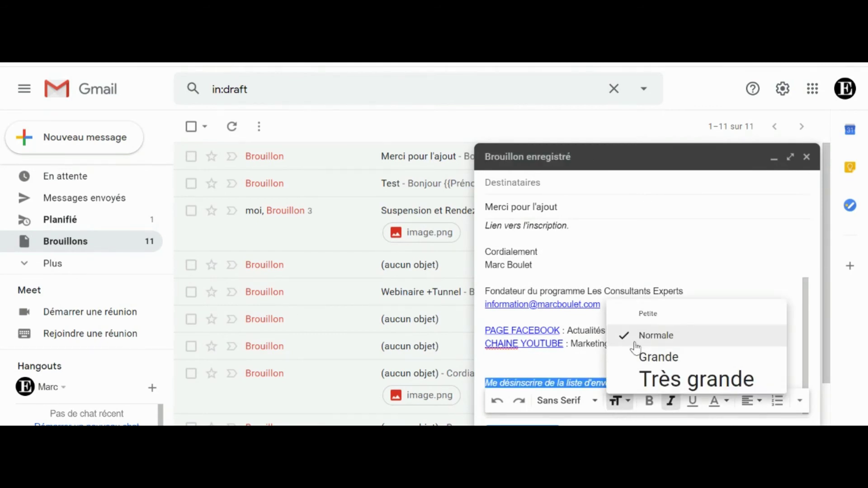
pyautogui.click(647, 316)
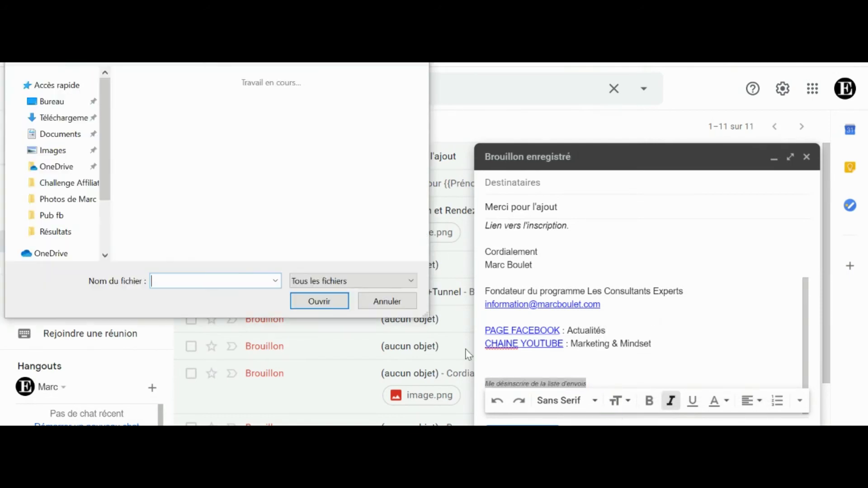
pyautogui.press('Escape')
pyautogui.hotkey('ctrl', 'k')
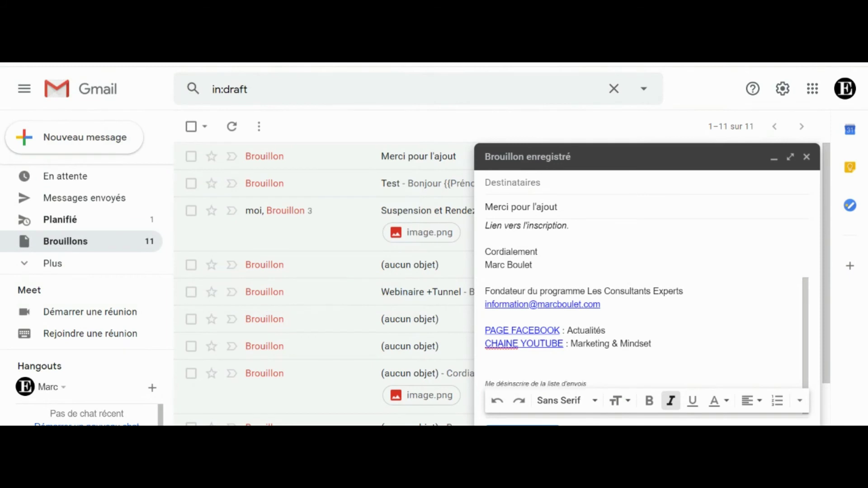
pyautogui.write('https://yet-another-mail-merge.com/home')
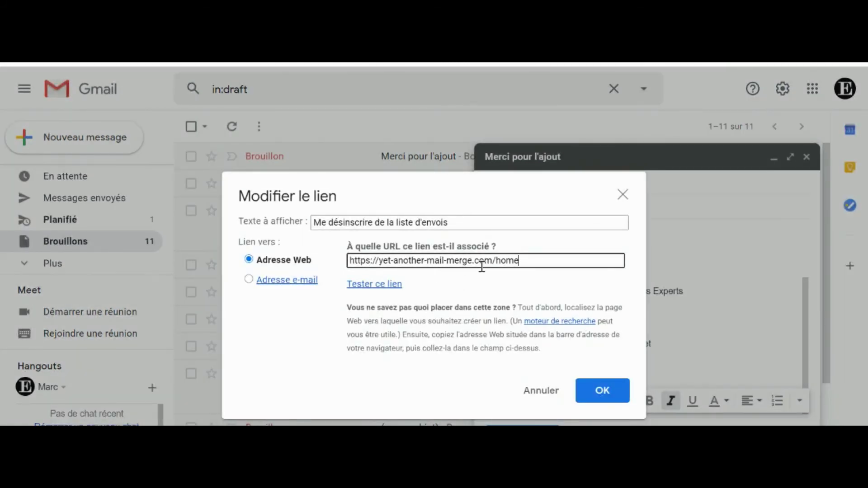
pyautogui.press('BackSpace')
pyautogui.press('BackSpace')
pyautogui.press('BackSpace')
pyautogui.press('BackSpace')
pyautogui.write('unscr')
pyautogui.press('BackSpace')
pyautogui.press('BackSpace')
pyautogui.write('ubscribe')
pyautogui.click(582, 388)
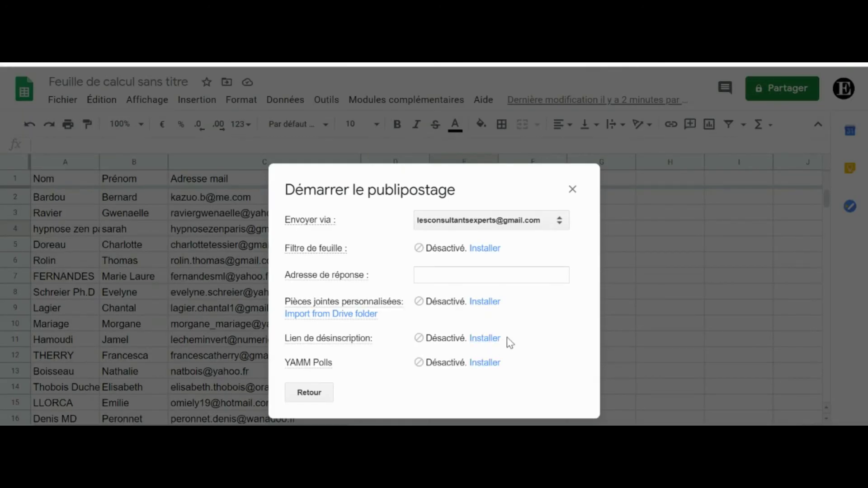
pyautogui.click(483, 339)
pyautogui.click(488, 338)
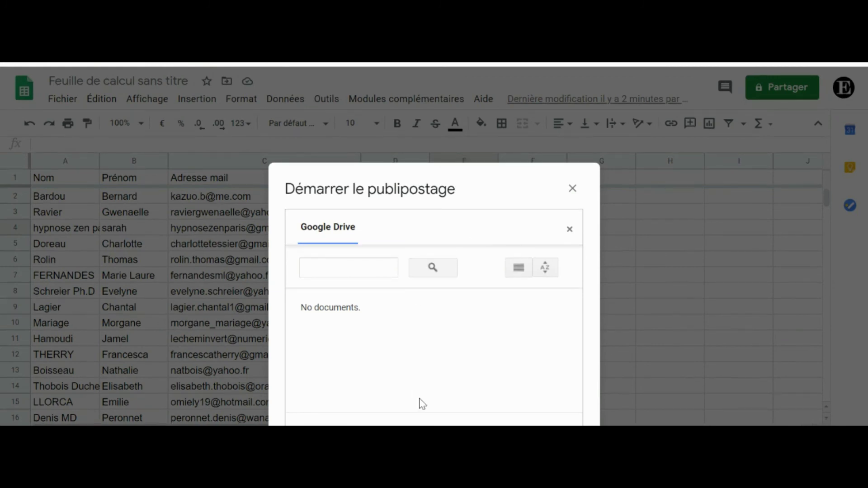
pyautogui.press('Escape')
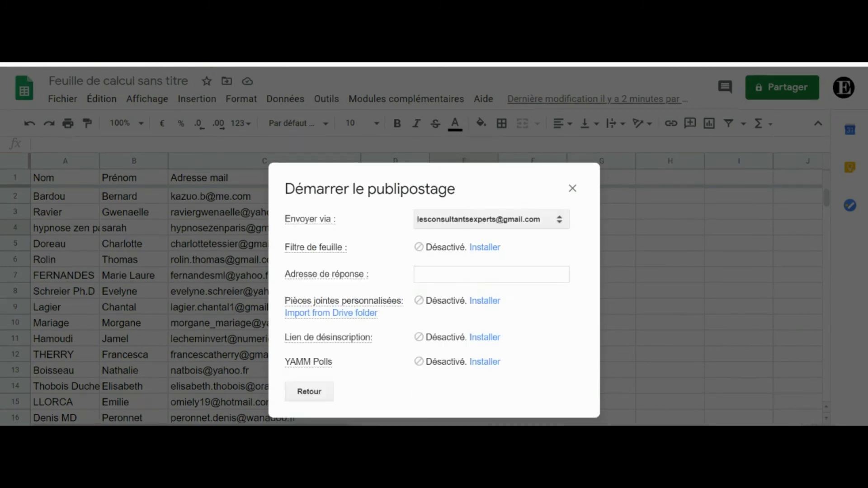
# - Return to the main mail merge settings in the spreadsheet and send a test email
pyautogui.click(310, 392)
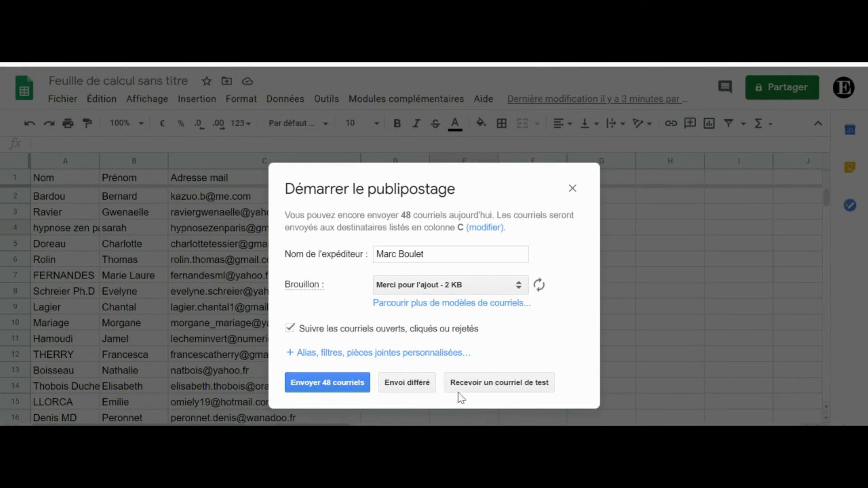
pyautogui.click(471, 388)
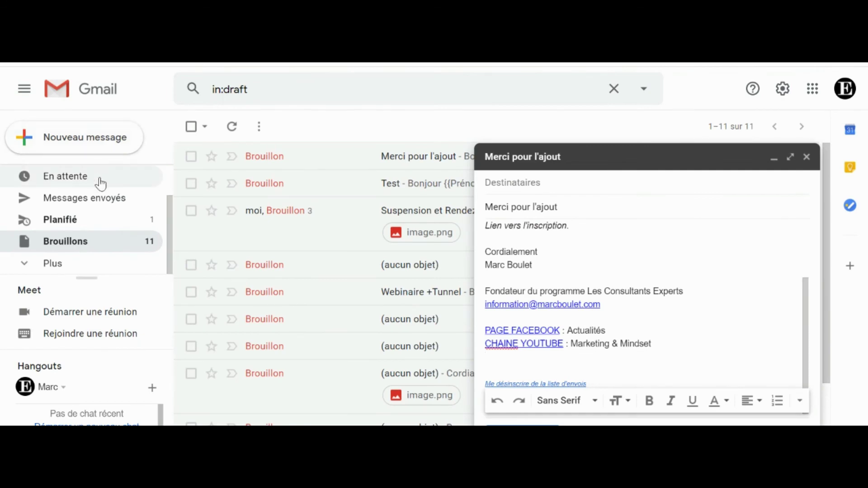
# - Switch to the Gmail inbox, close the draft, and open the "Merci pour l'ajout" test email to check the first name in its greeting
pyautogui.scroll(2, 100, 183)
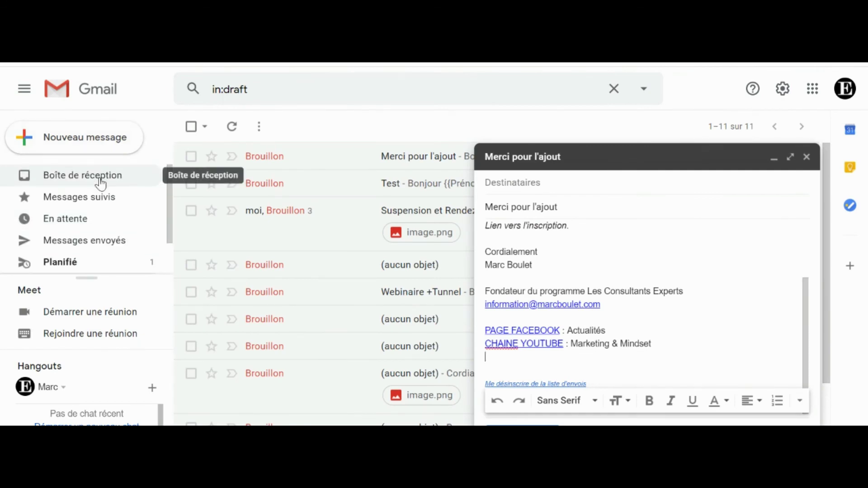
pyautogui.click(97, 180)
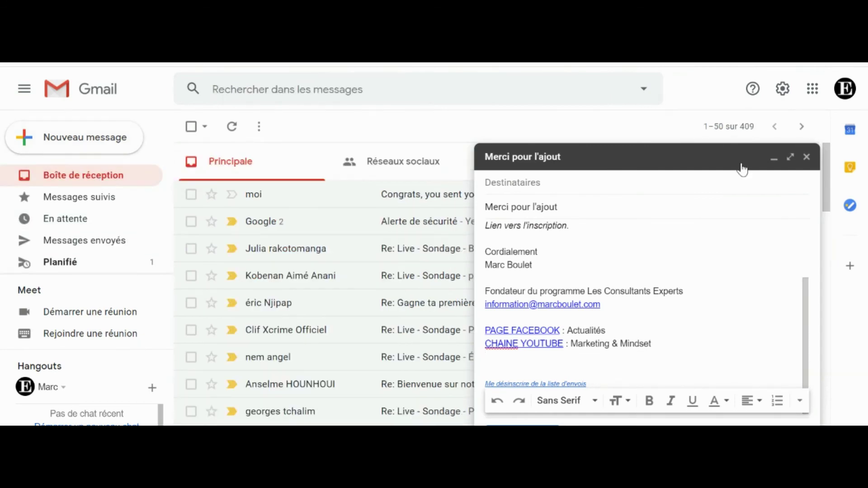
pyautogui.click(806, 156)
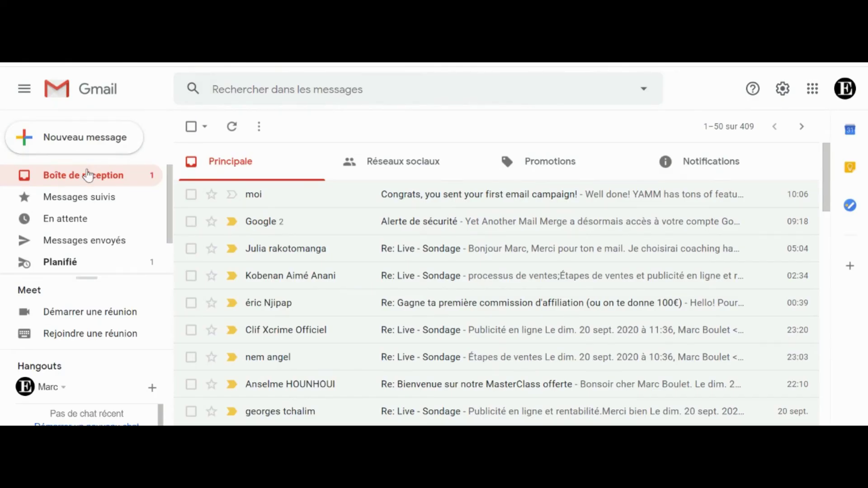
pyautogui.click(88, 175)
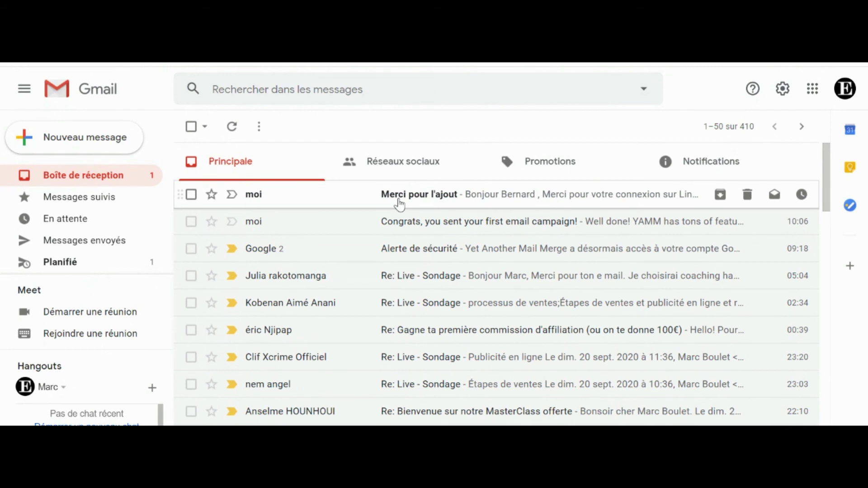
pyautogui.click(503, 204)
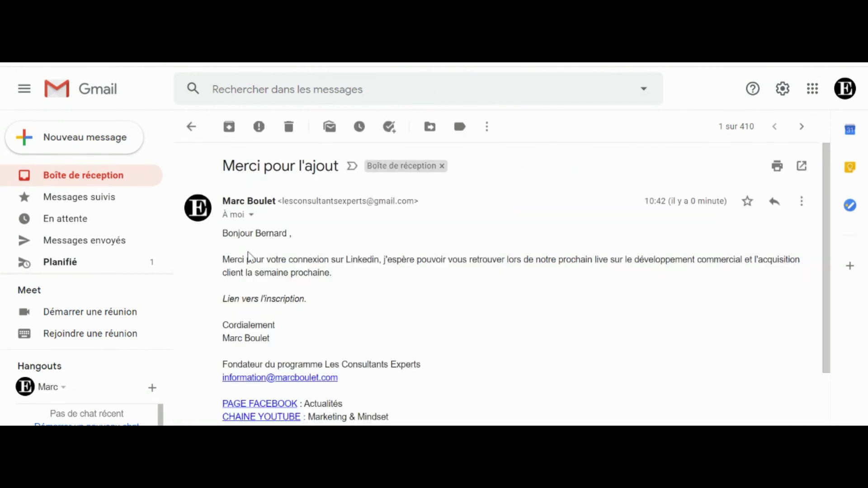
pyautogui.doubleClick(277, 233)
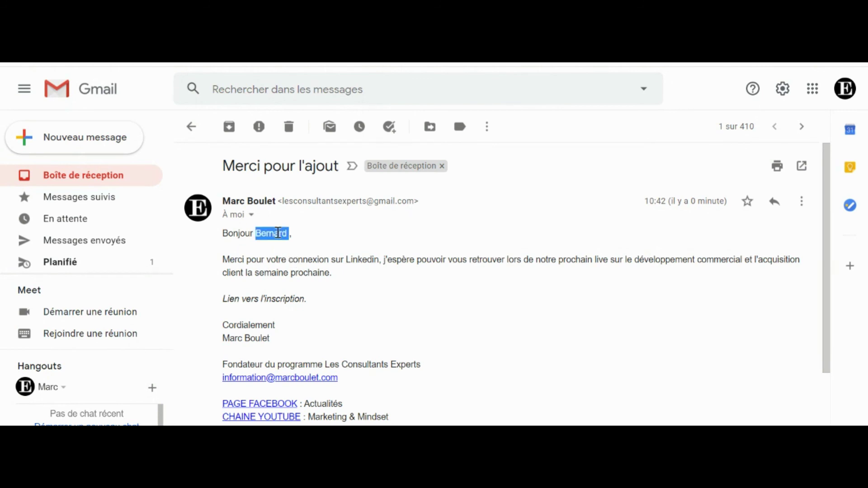
pyautogui.click(277, 232)
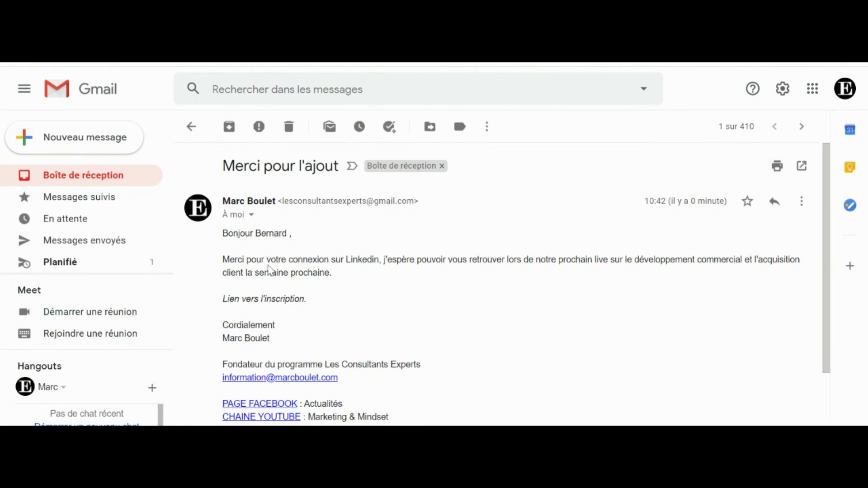
# - Examine the test email's message body, signature and unsubscribe line down to the end of the message
pyautogui.moveTo(268, 260); pyautogui.dragTo(384, 260)
pyautogui.click(398, 261)
pyautogui.scroll(-3, 285, 296)
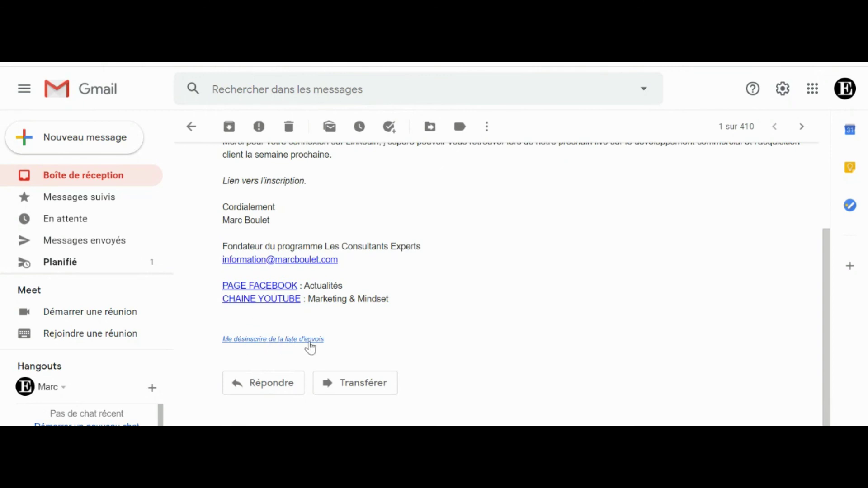
pyautogui.scroll(3, 350, 302)
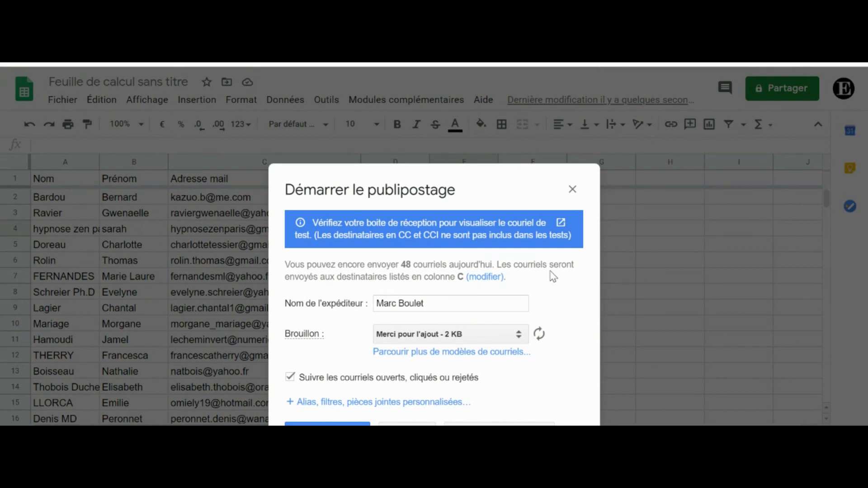
# - Return to the prospect spreadsheet and close the mail merge settings without sending the campaign
pyautogui.click(572, 190)
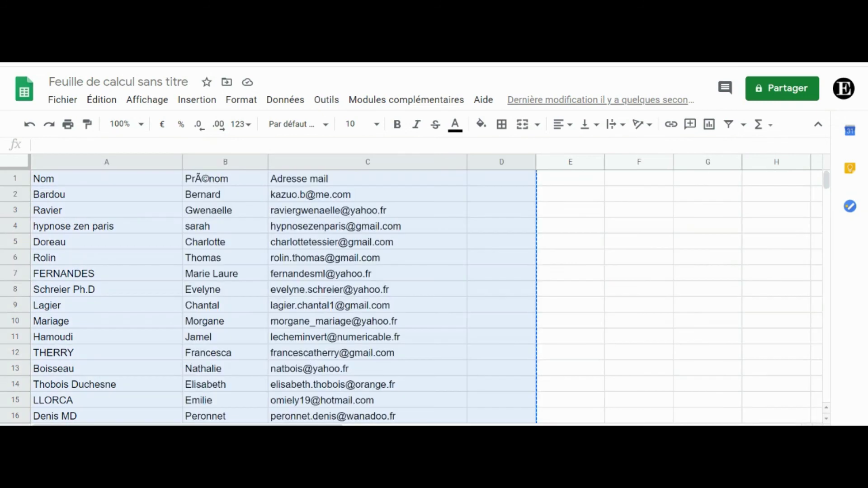
pyautogui.click(490, 258)
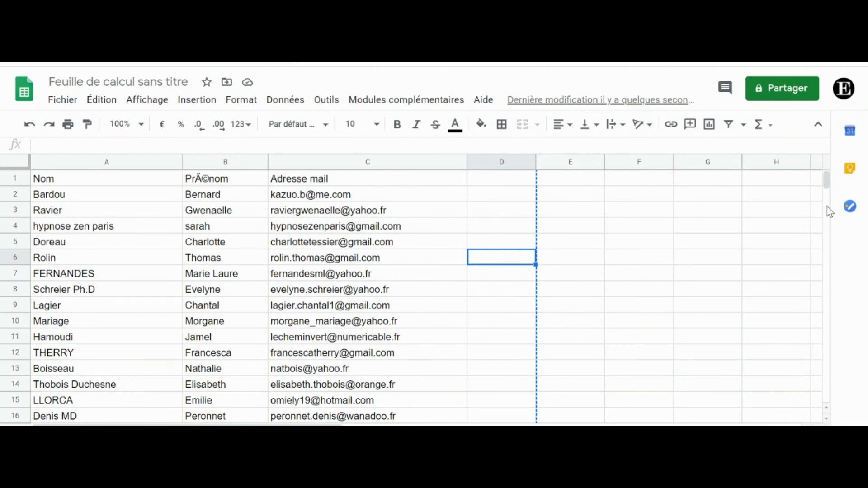
pyautogui.click(570, 257)
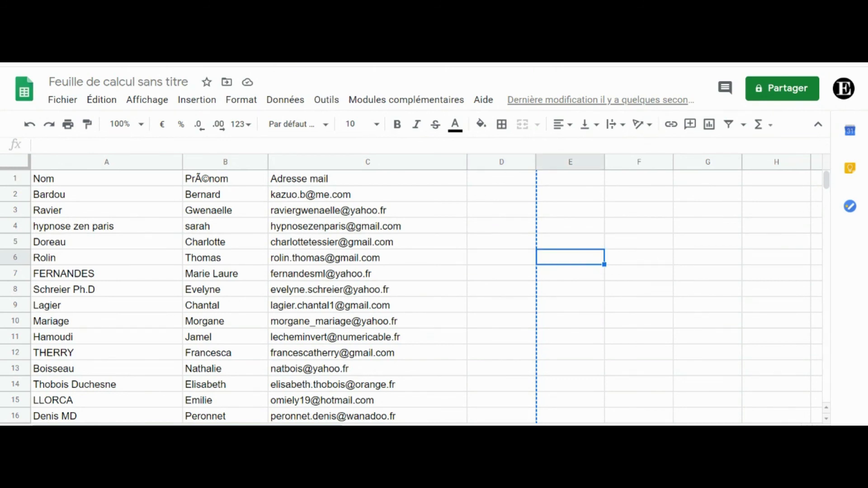
pyautogui.click(436, 290)
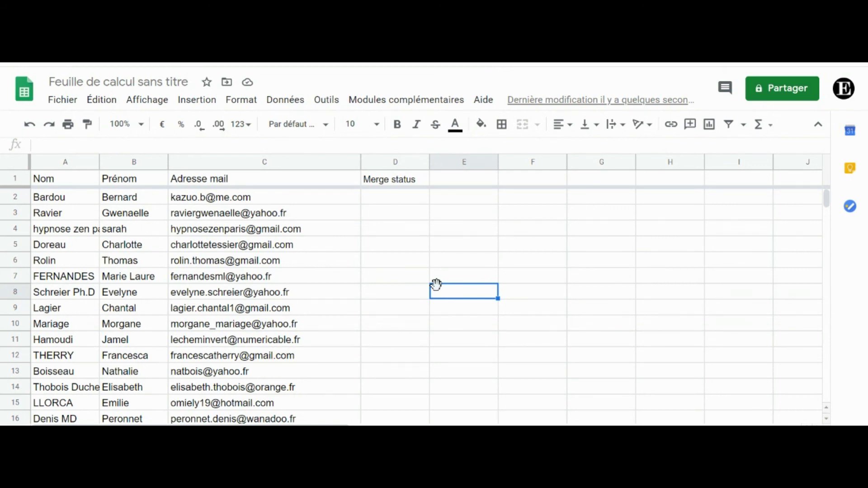
pyautogui.click(293, 342)
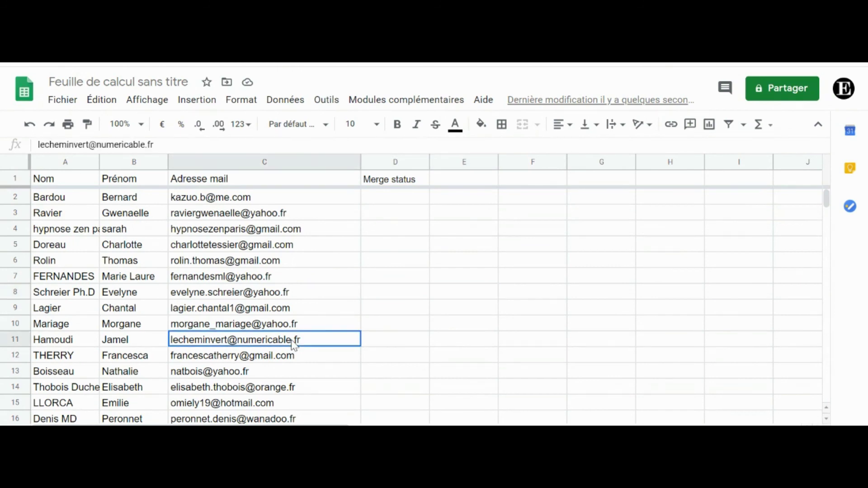
pyautogui.click(434, 275)
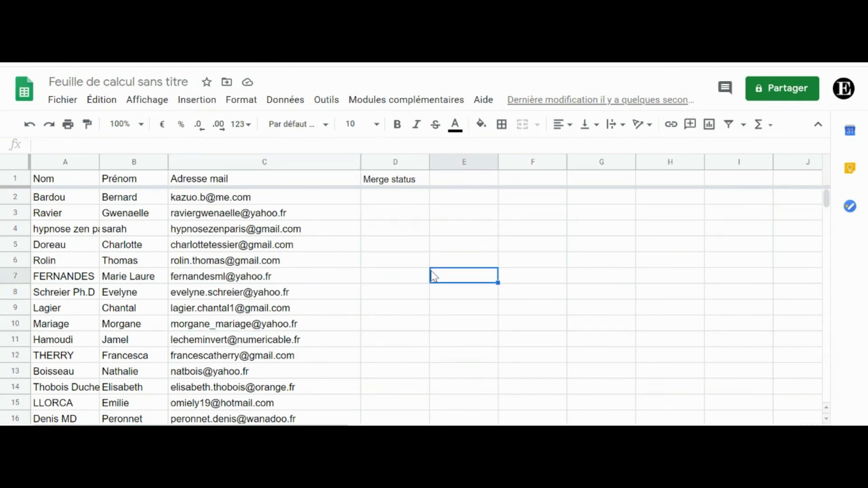